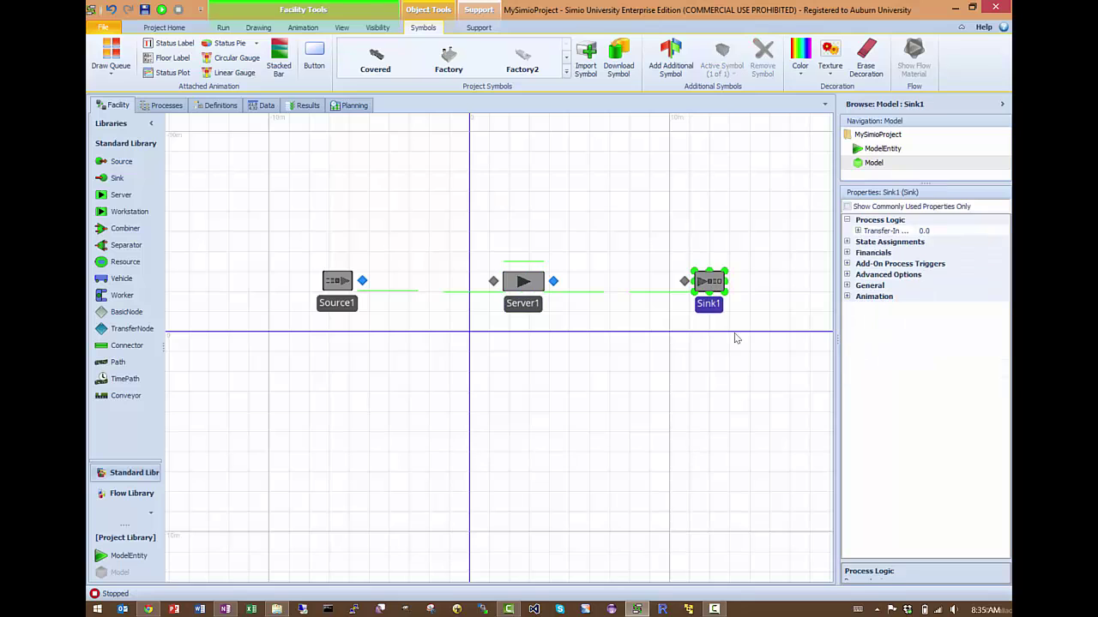
Link Source1's output node to Server1's input node and Server1's output node to Sink1's input node with connectors.
click(727, 381)
scroll(737, 403, up, 5)
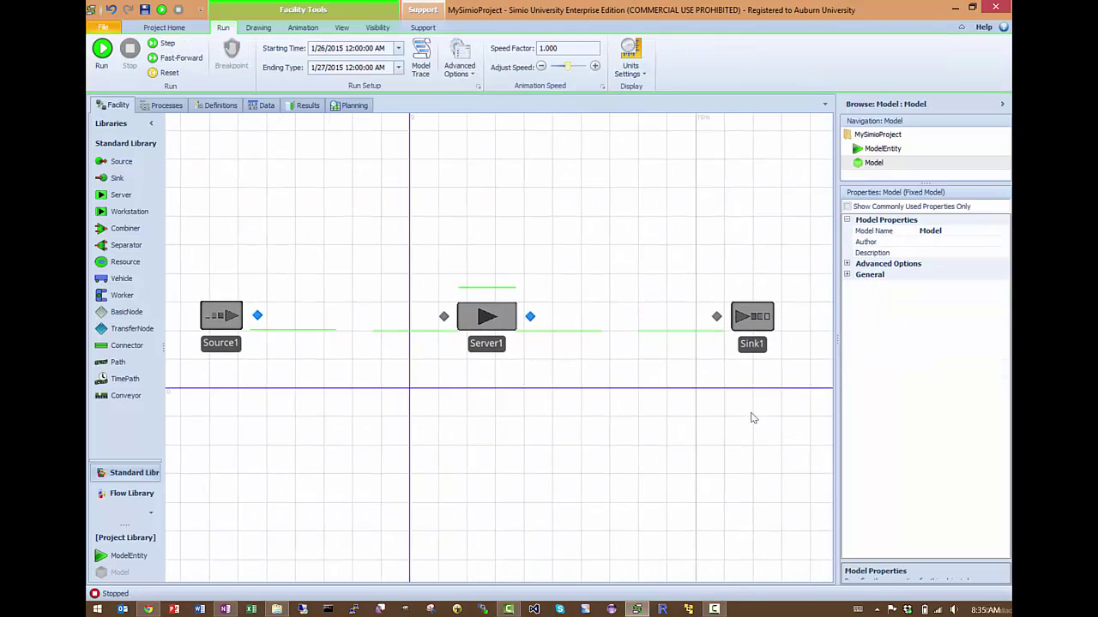
click(129, 346)
click(258, 315)
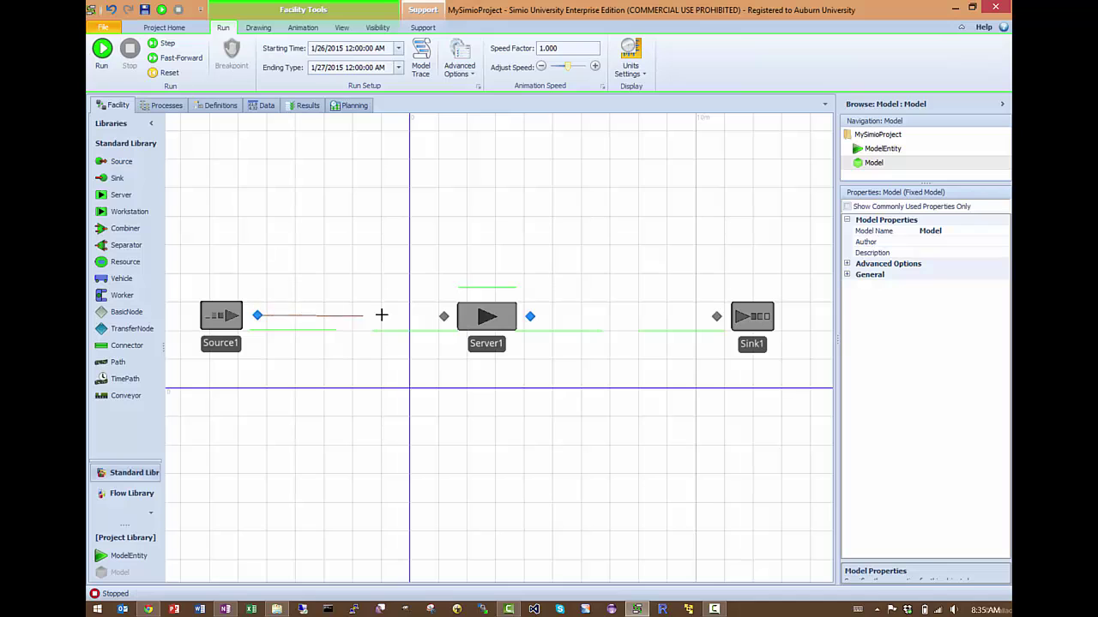
click(444, 317)
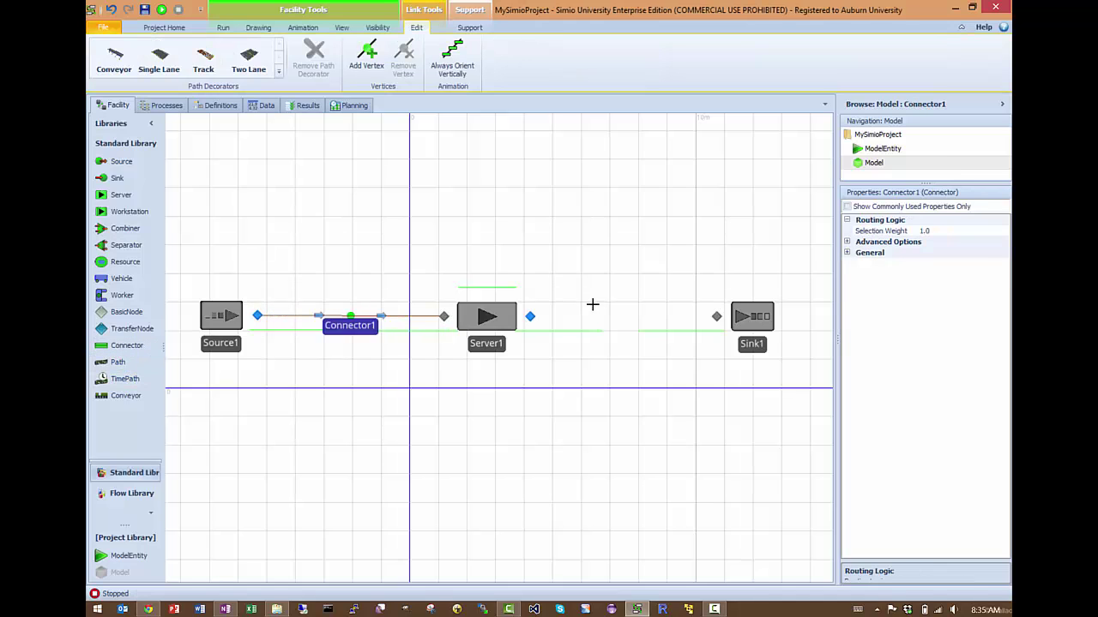
click(530, 316)
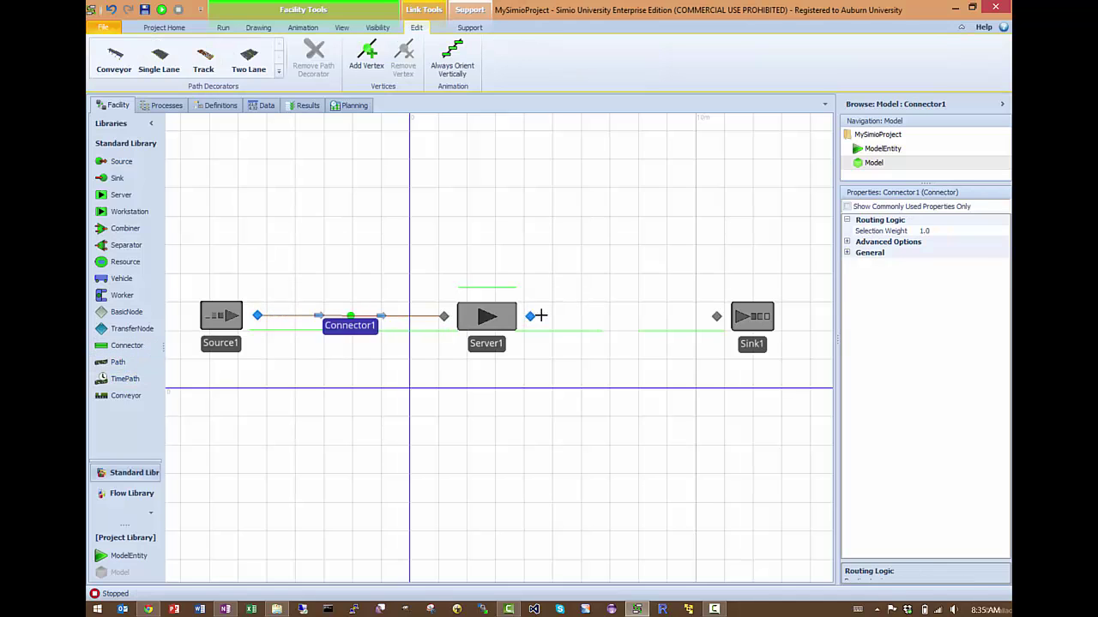
click(717, 317)
click(682, 395)
Place a ModelEntity instance below Source1 and run the simulation briefly before stopping it.
drag(105, 558, 228, 380)
click(319, 421)
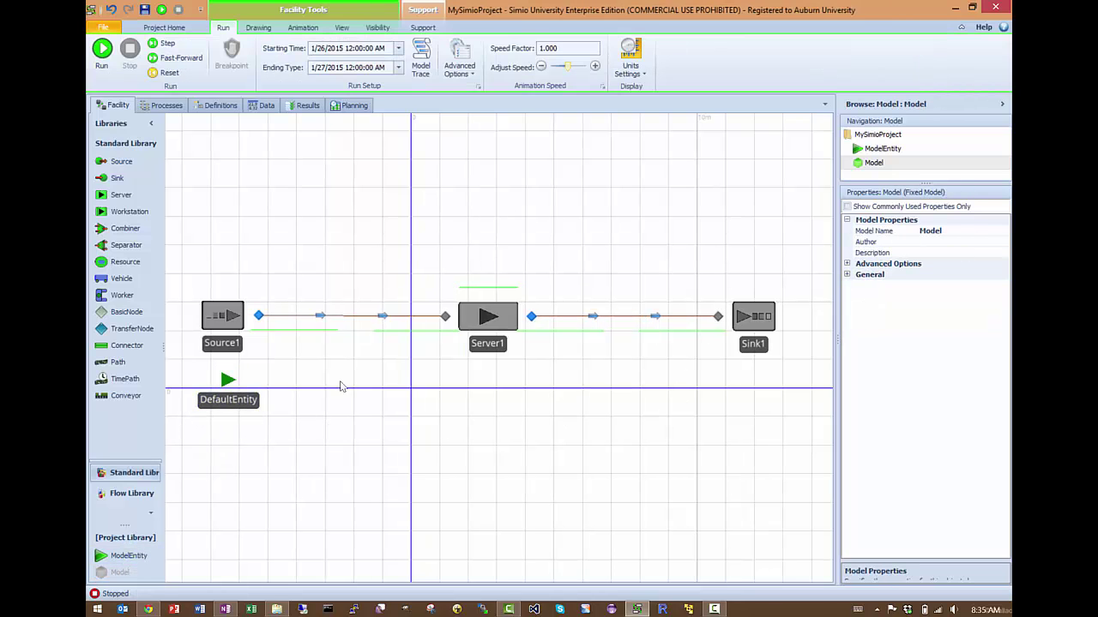
click(103, 48)
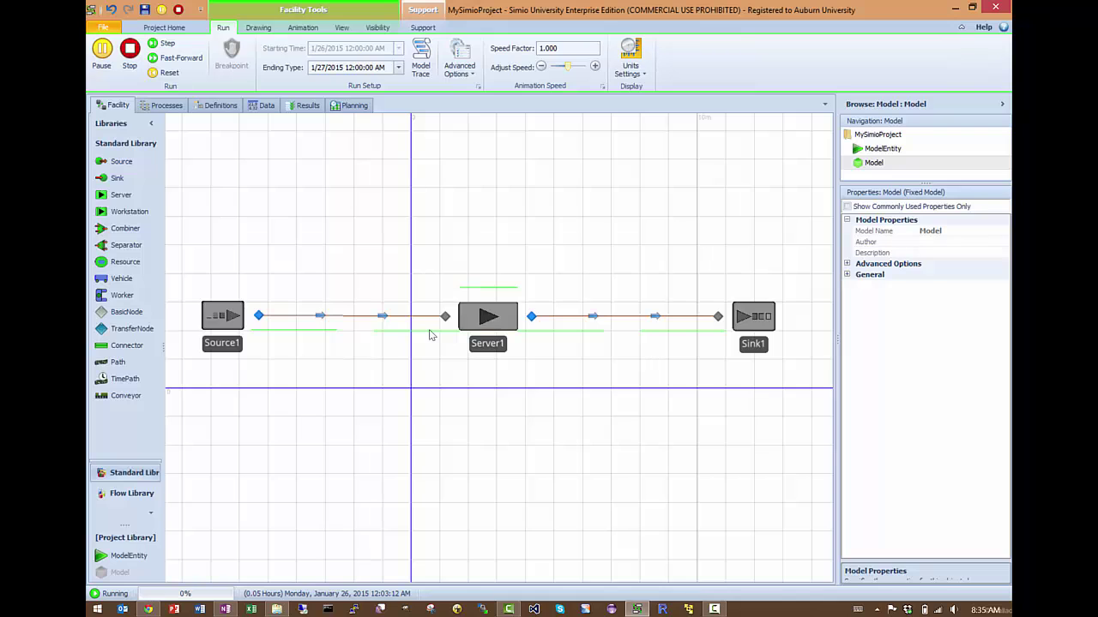
click(131, 53)
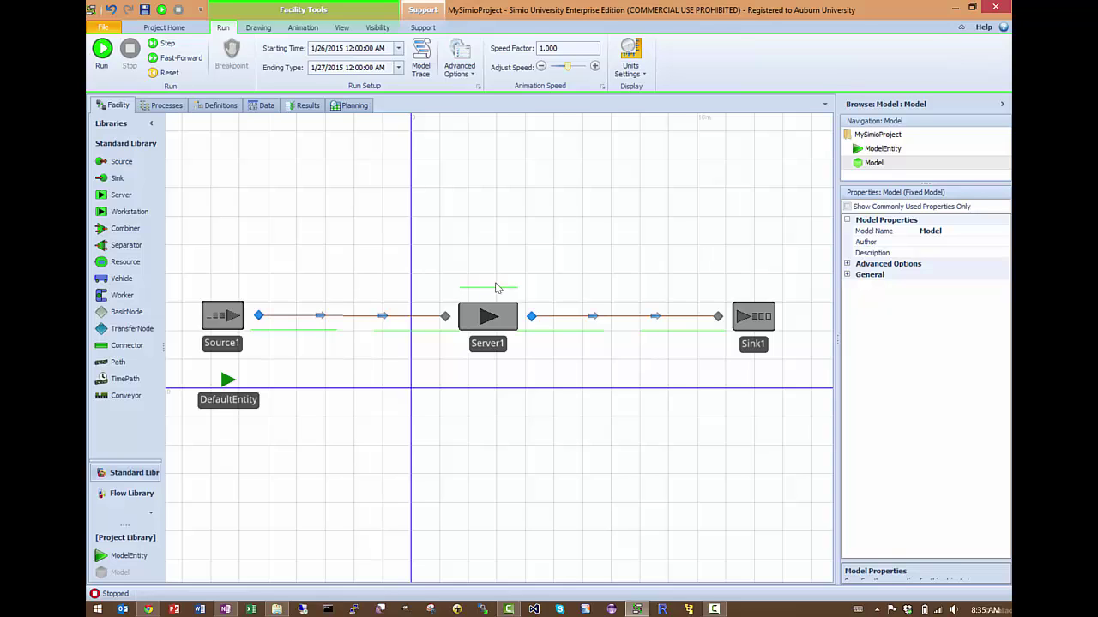
Replace Server1's random processing time expression with a constant value of 1.
click(488, 317)
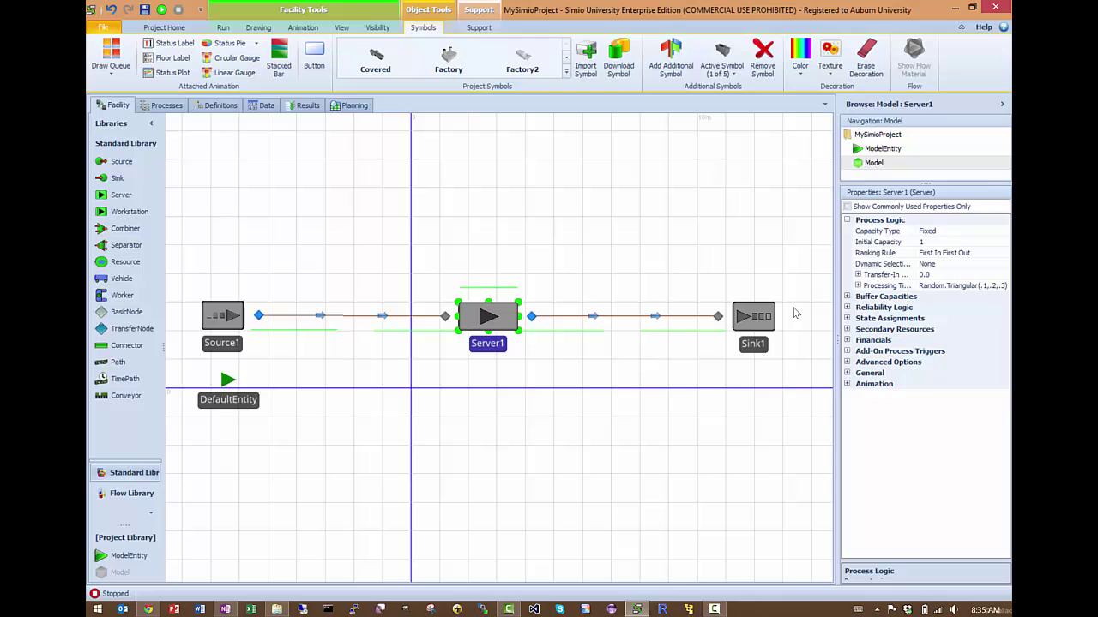
click(942, 286)
click(1003, 286)
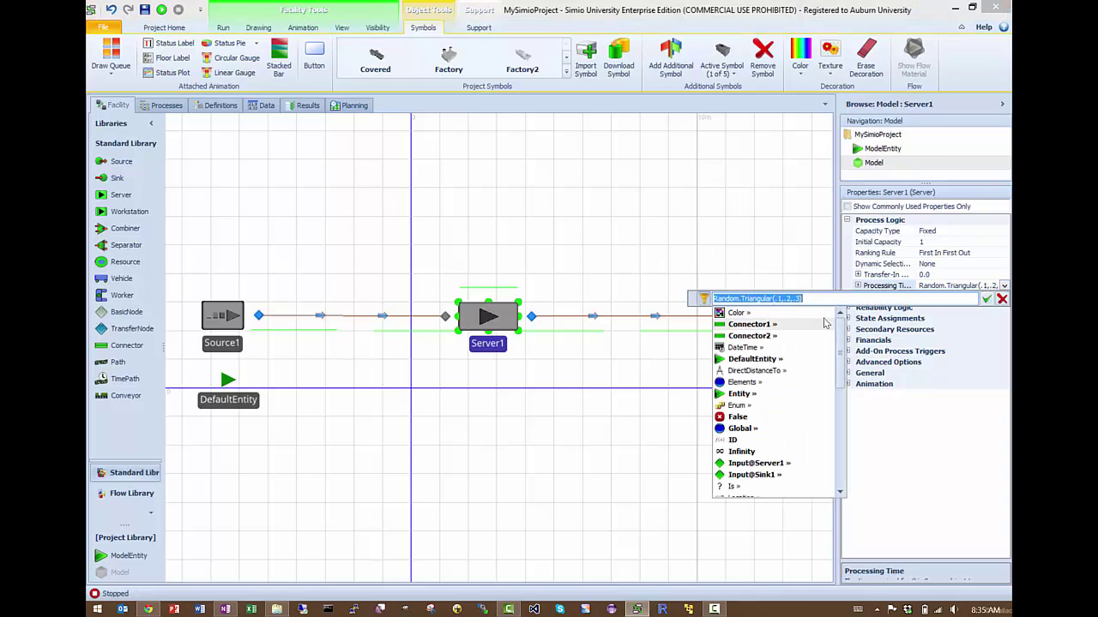
drag(806, 300, 662, 305)
text(1)
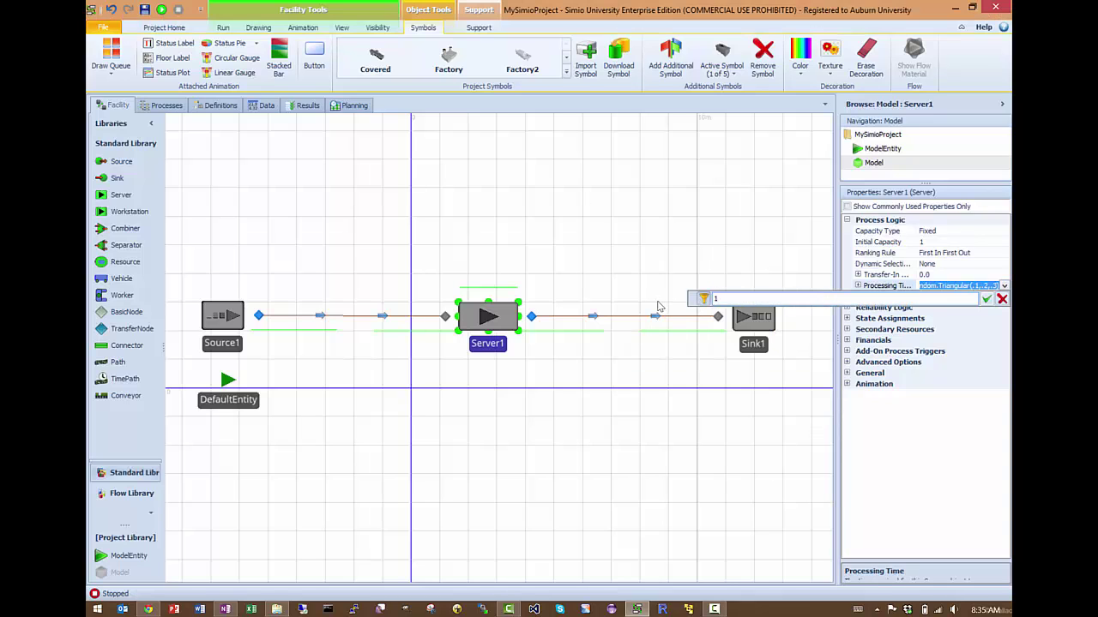
key(Return)
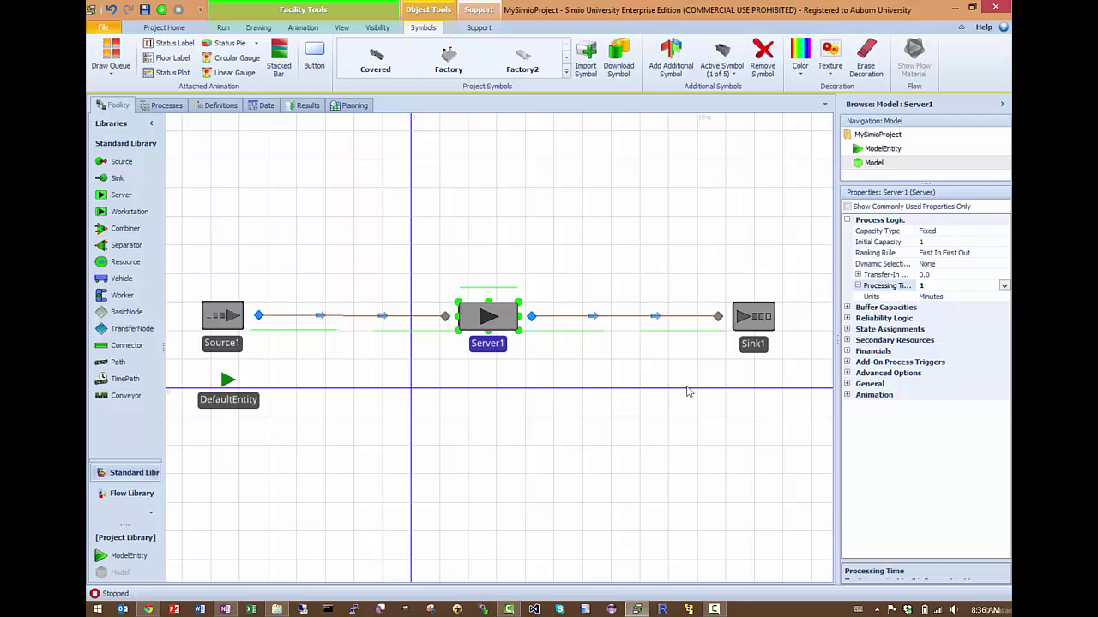
click(655, 400)
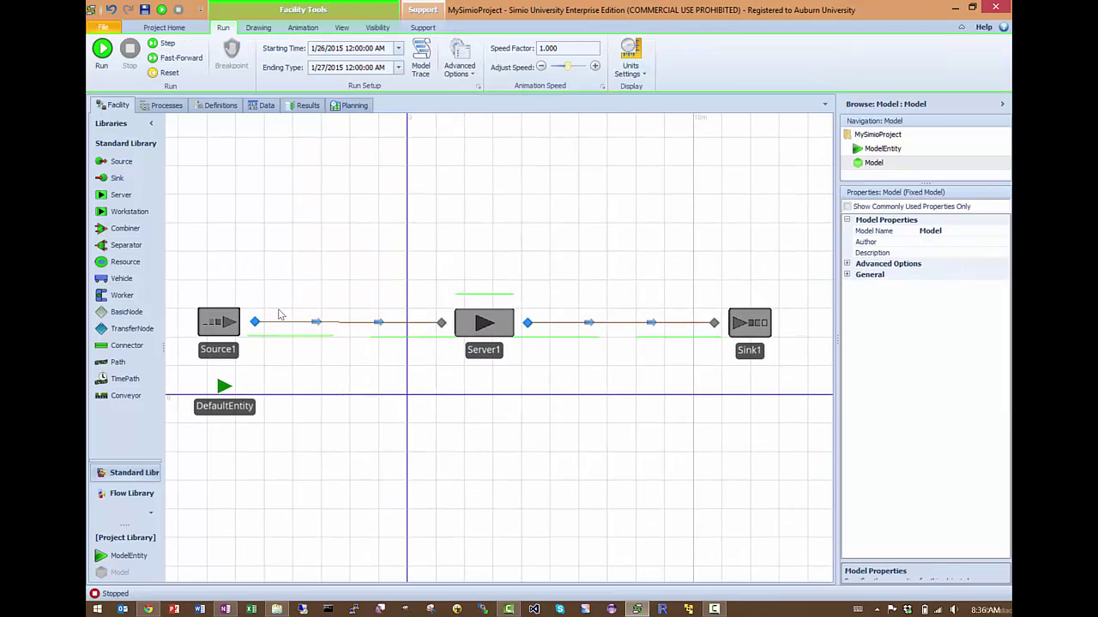
Set Source1's arrival mode to On Event, with the properties area widened slightly.
click(237, 321)
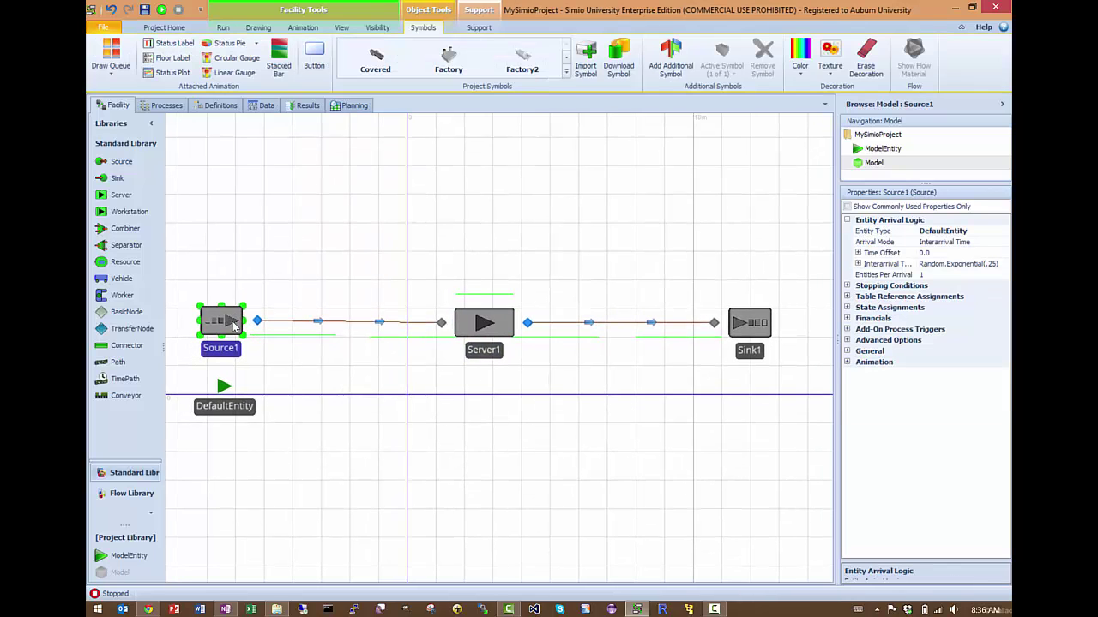
drag(232, 321, 232, 325)
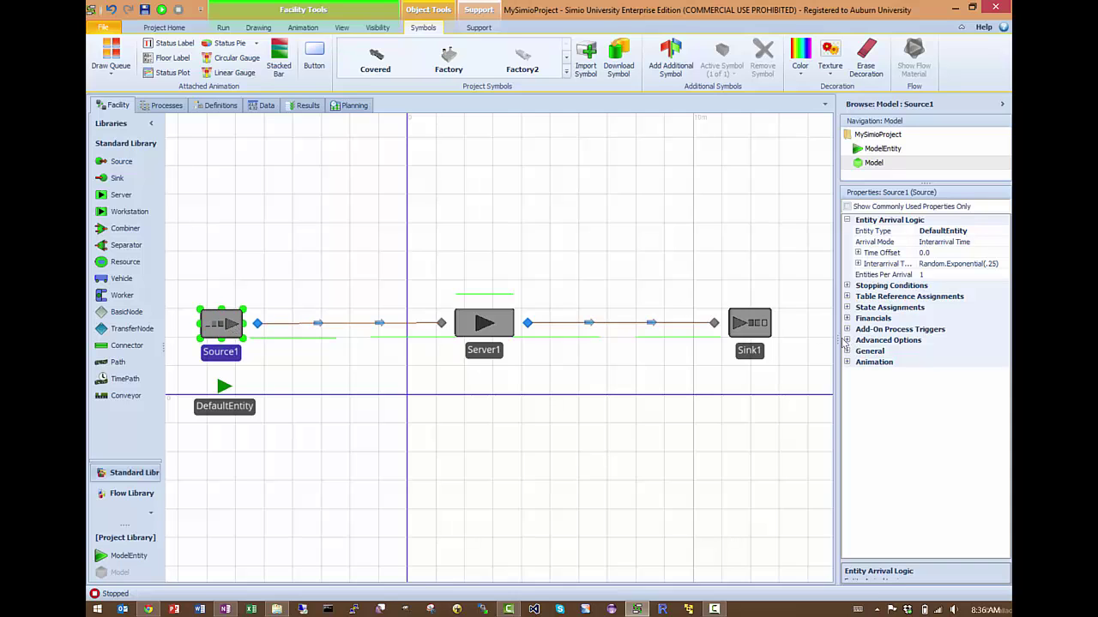
drag(838, 343, 820, 343)
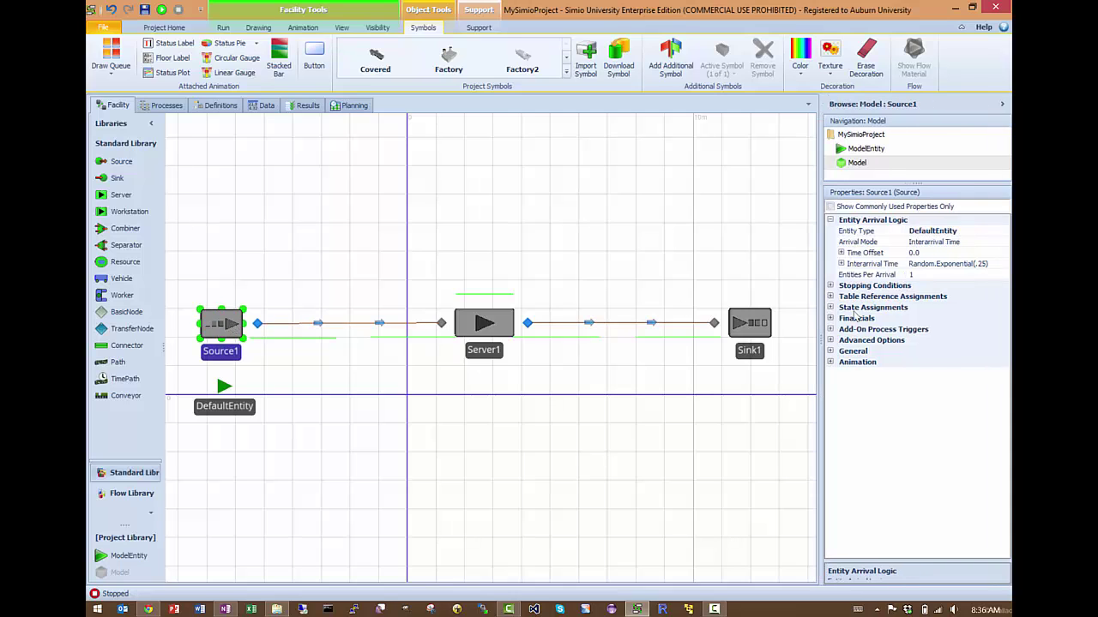
click(975, 243)
click(1004, 242)
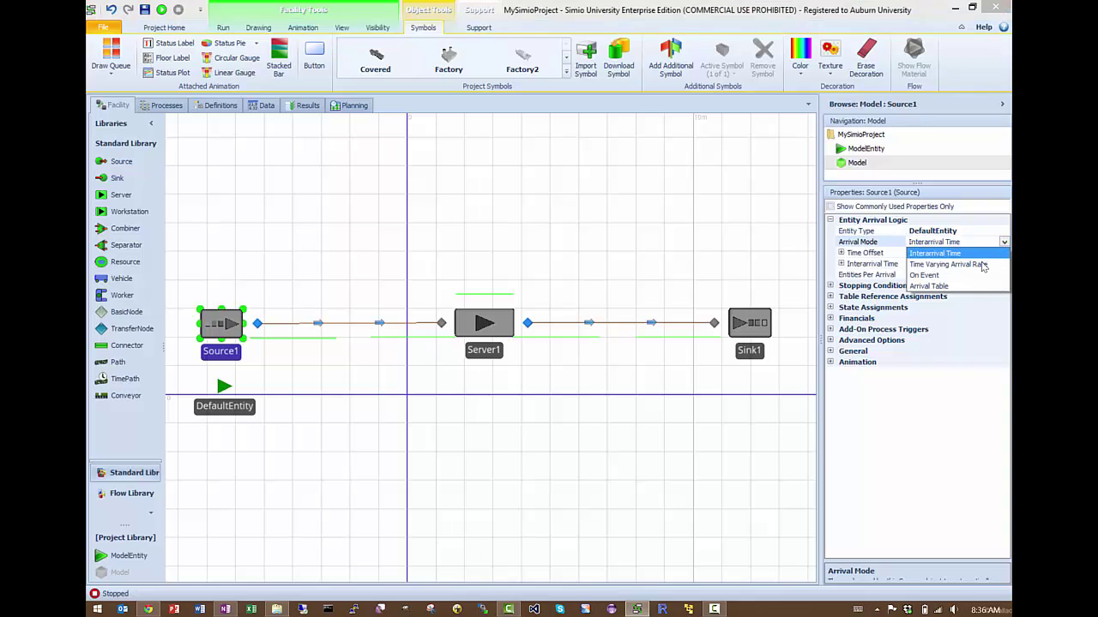
click(933, 275)
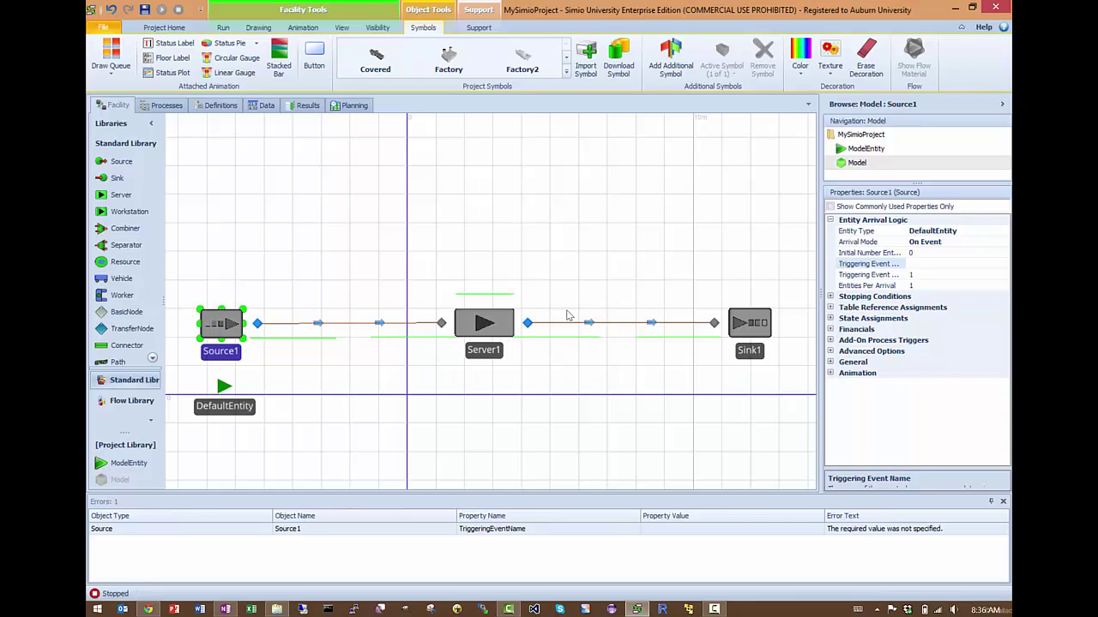
click(934, 265)
click(1004, 263)
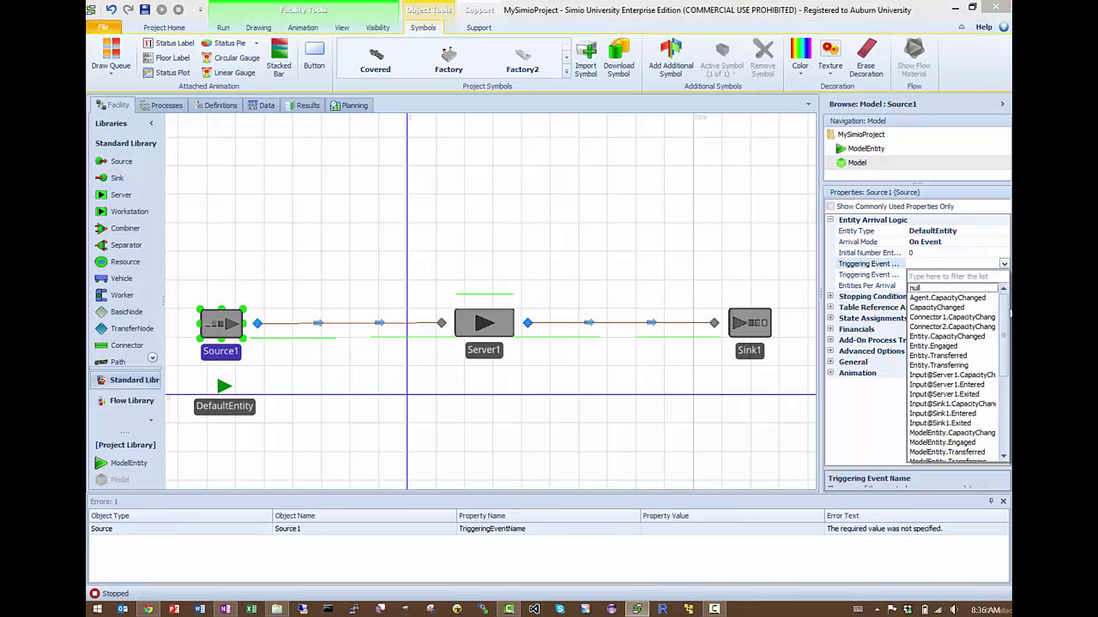
drag(1010, 314, 1009, 353)
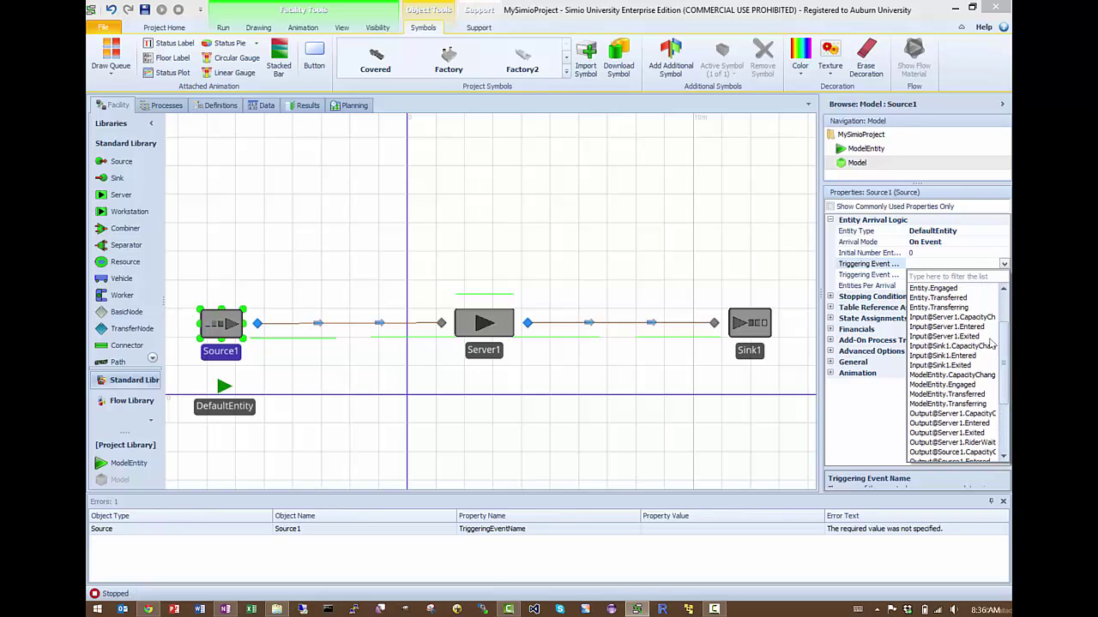
click(930, 356)
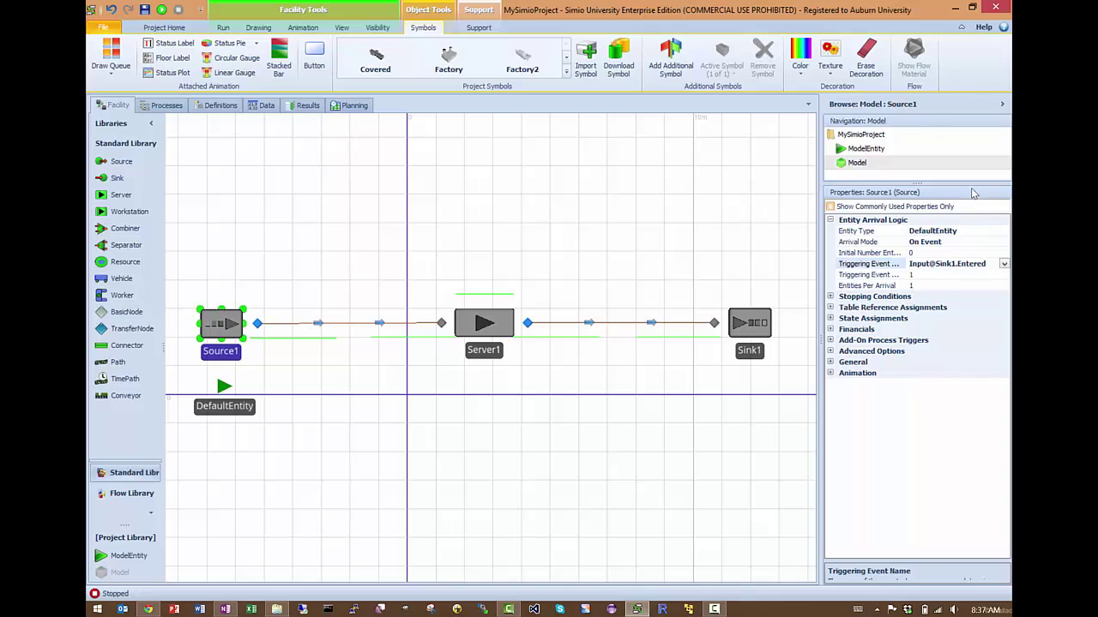
Set Source1's initial number of entities to 5.
click(910, 253)
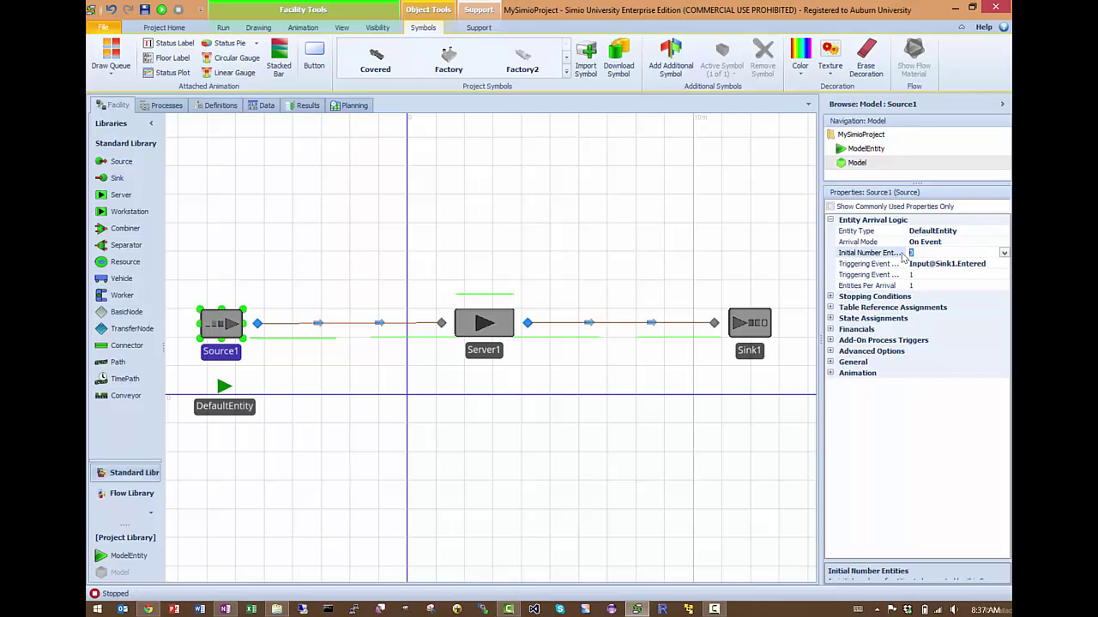
click(515, 129)
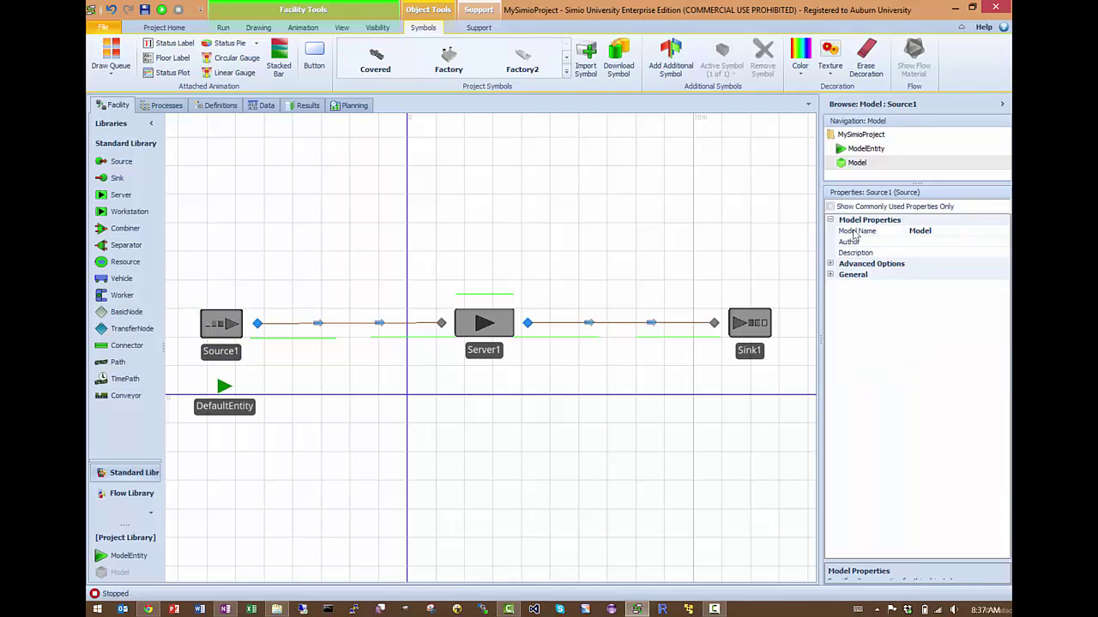
click(230, 324)
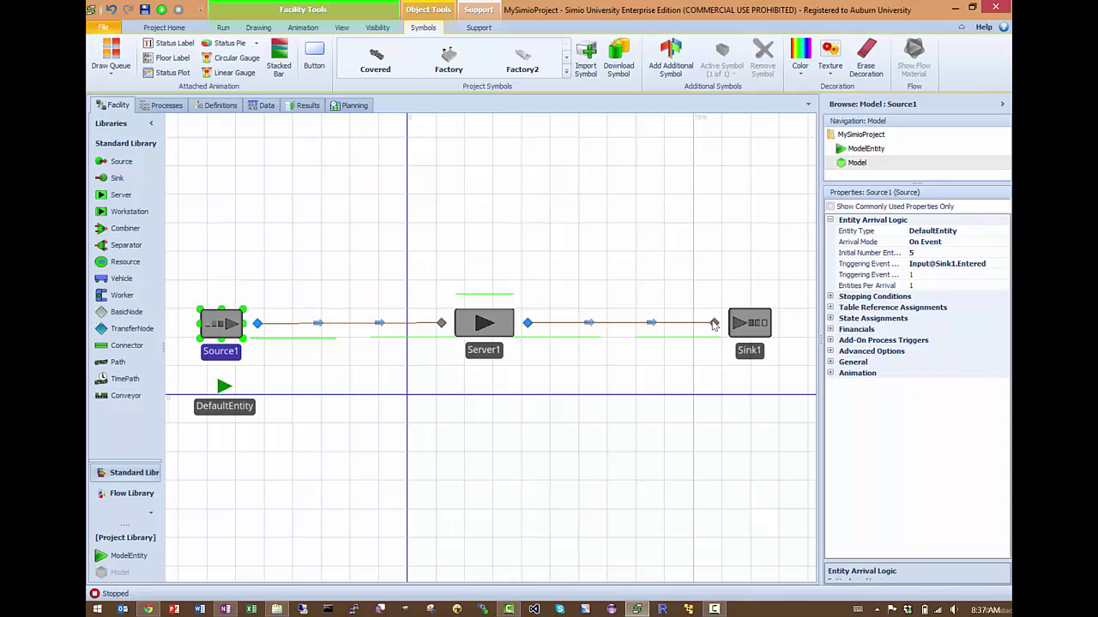
Limit Source1's maximum arrivals to 5 in its stopping conditions.
click(830, 296)
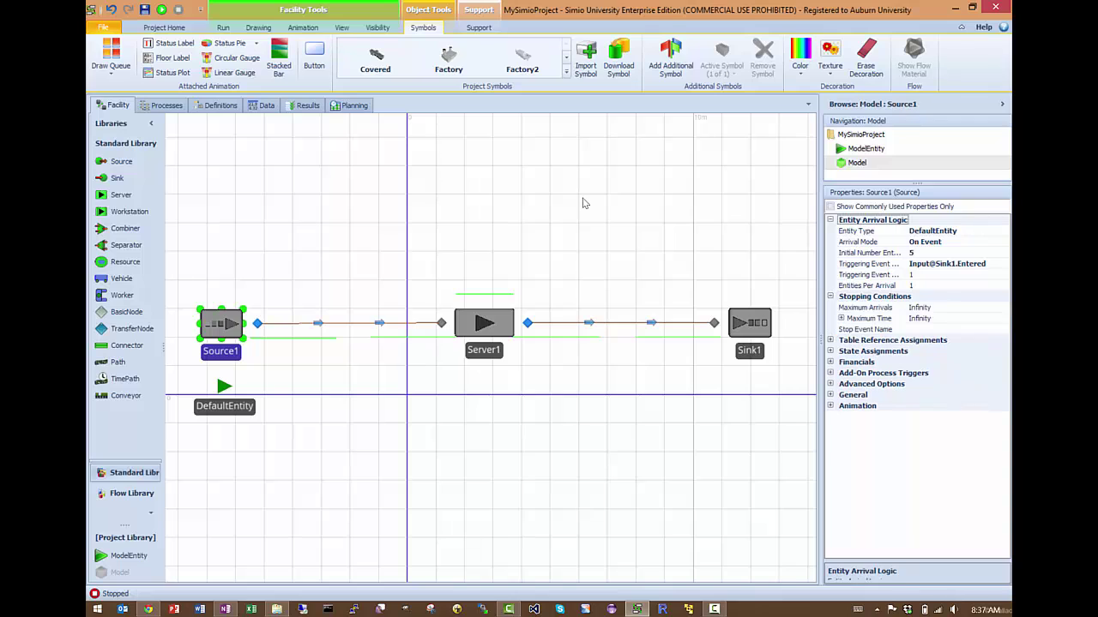
click(897, 308)
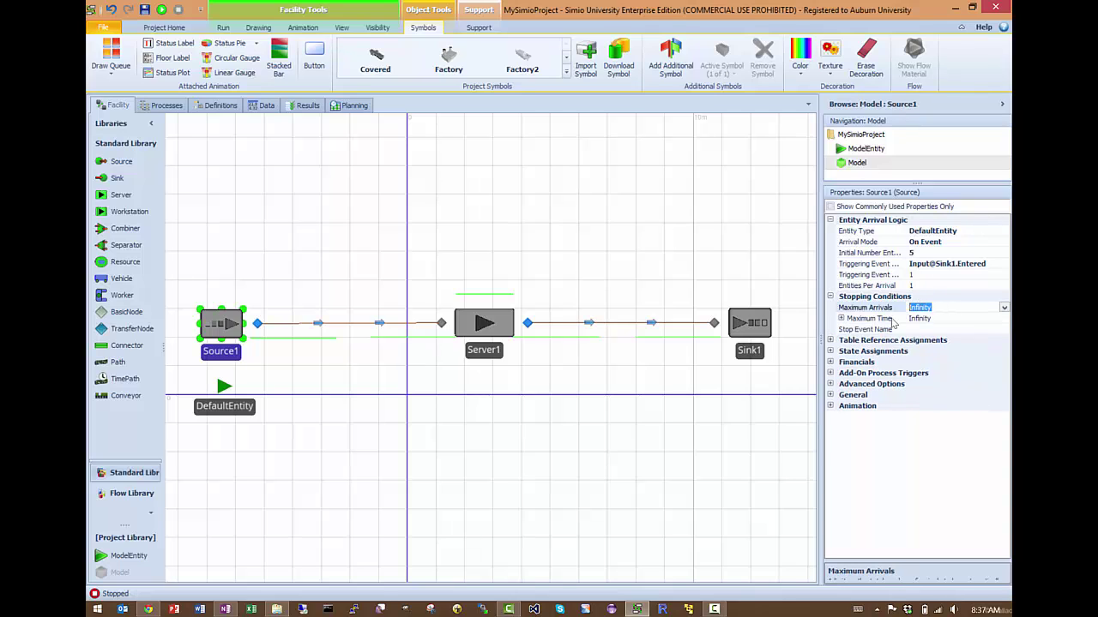
text(5)
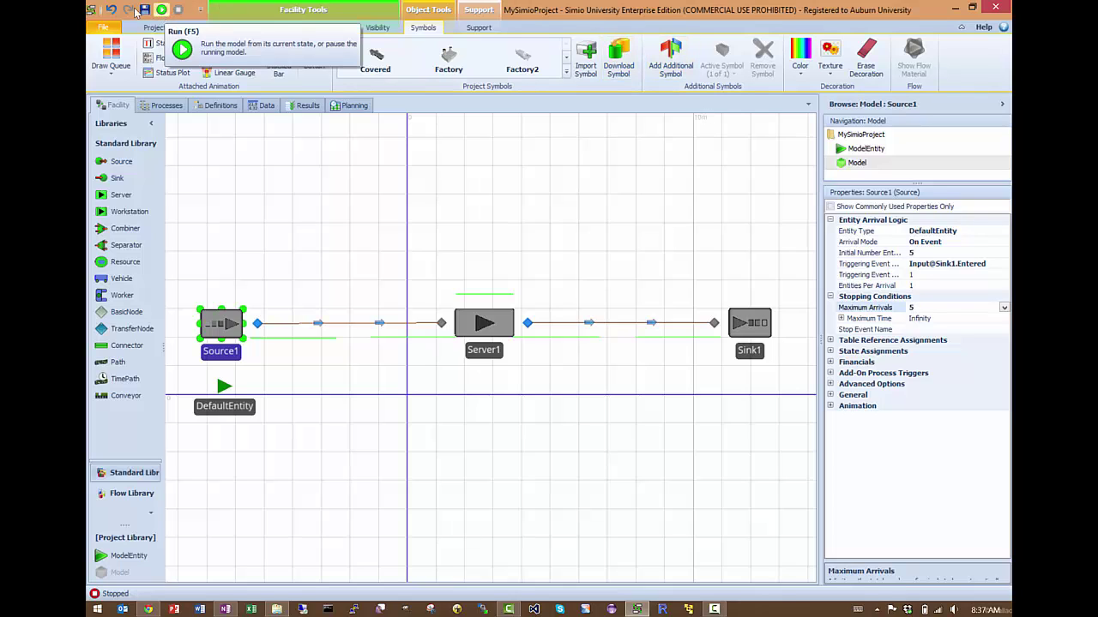
Run the model and set the animation speed factor to 5 while it is running.
click(161, 10)
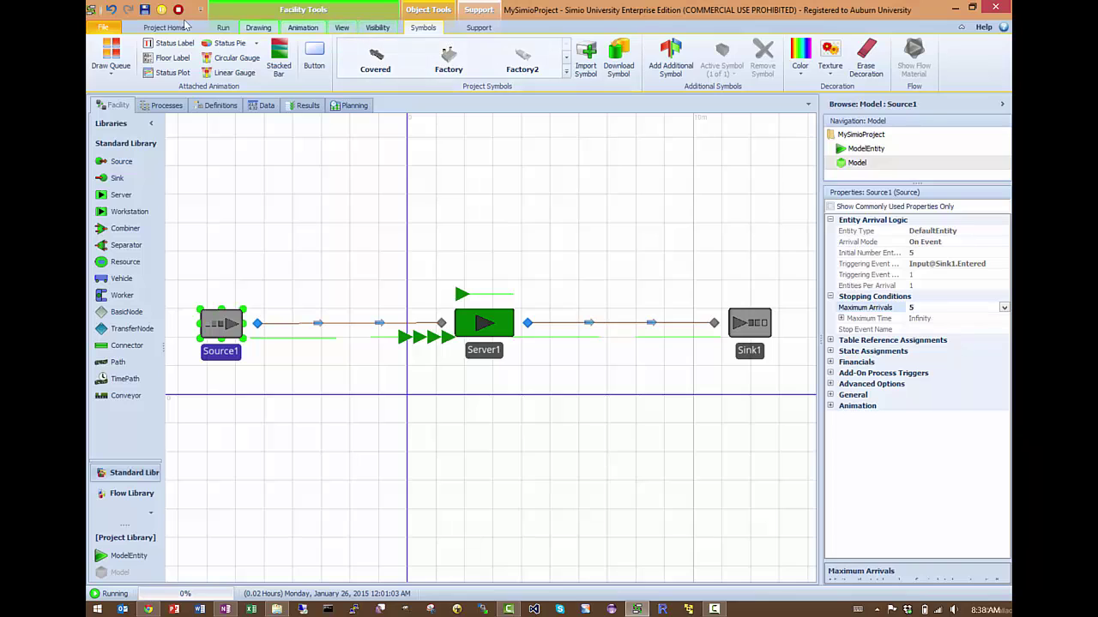
click(223, 28)
click(561, 48)
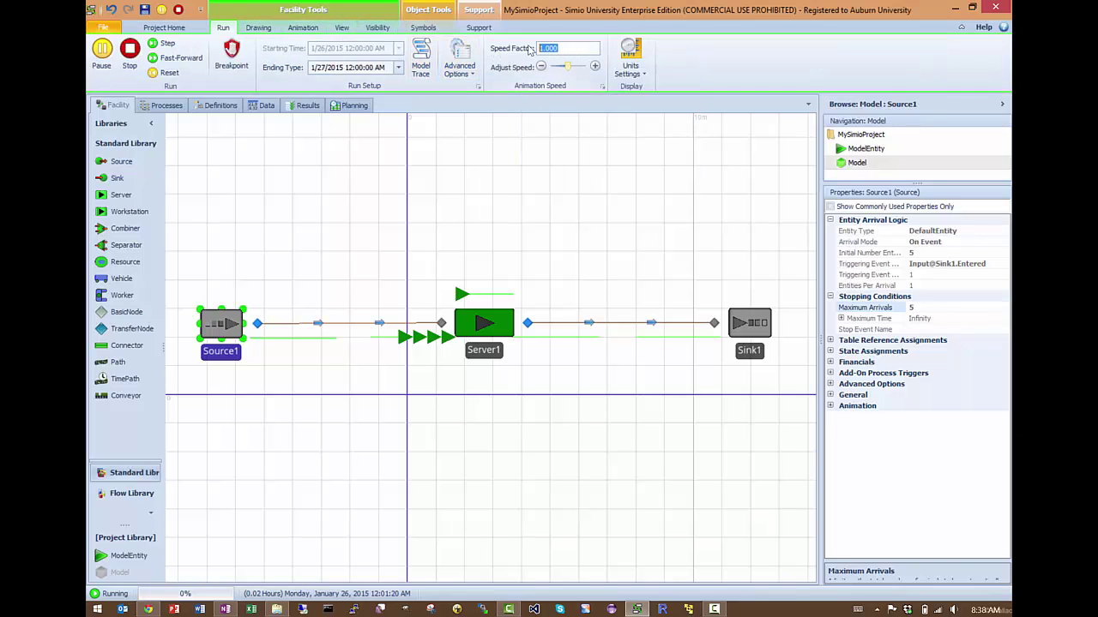
text(5)
key(Return)
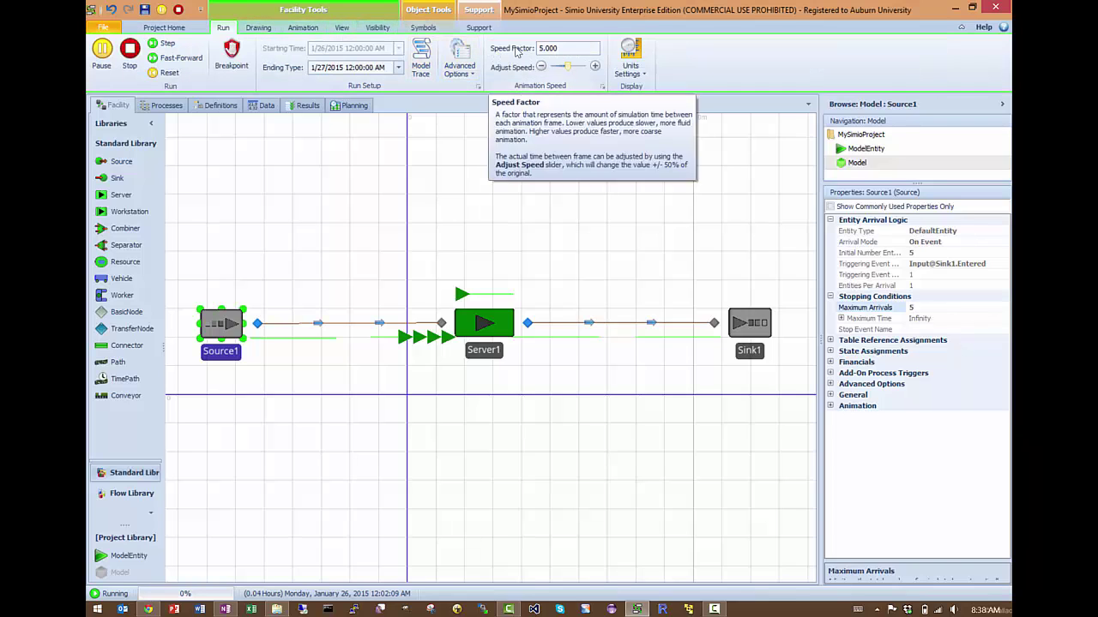
Raise the running simulation's speed factor to 25.
click(579, 49)
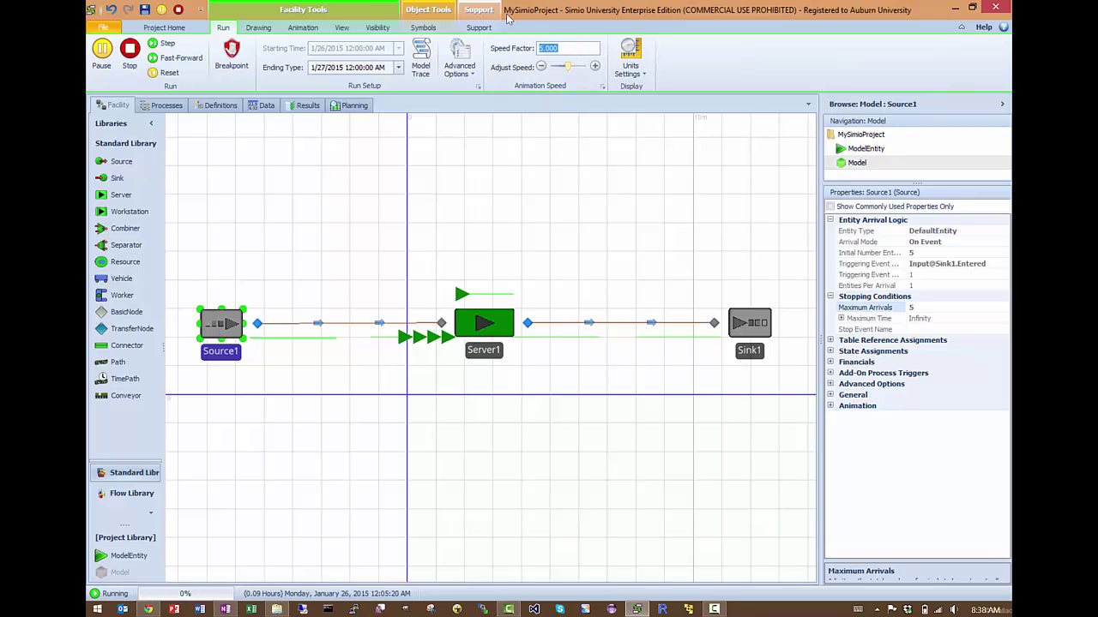
text(25)
key(Return)
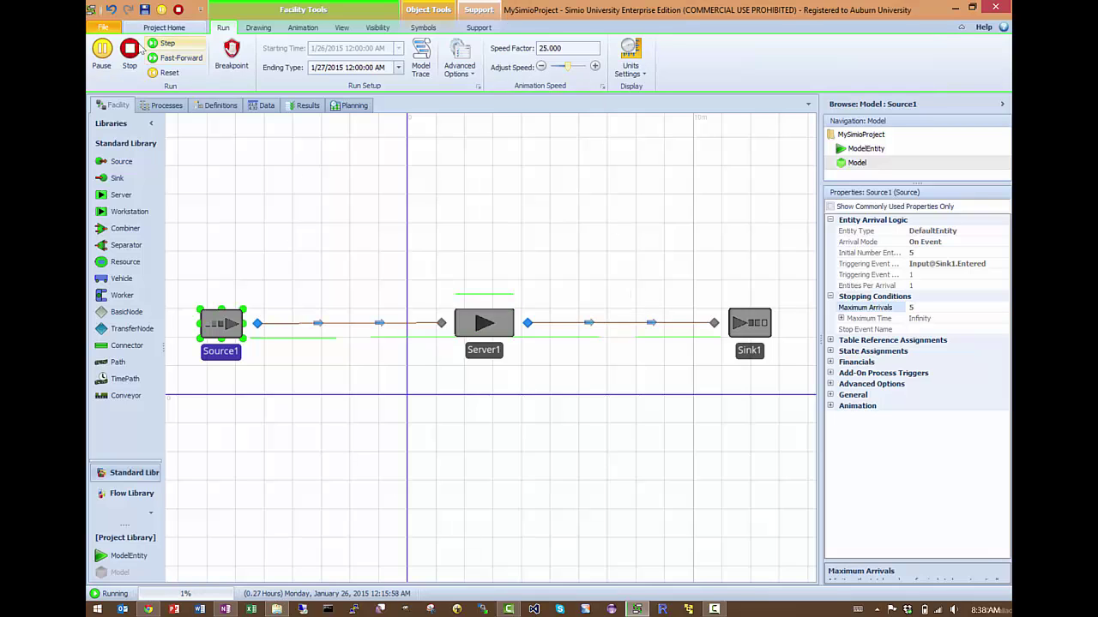
Pause, resume and stop the simulation, and rerun it from the start to watch the entity flow before stopping it.
click(102, 50)
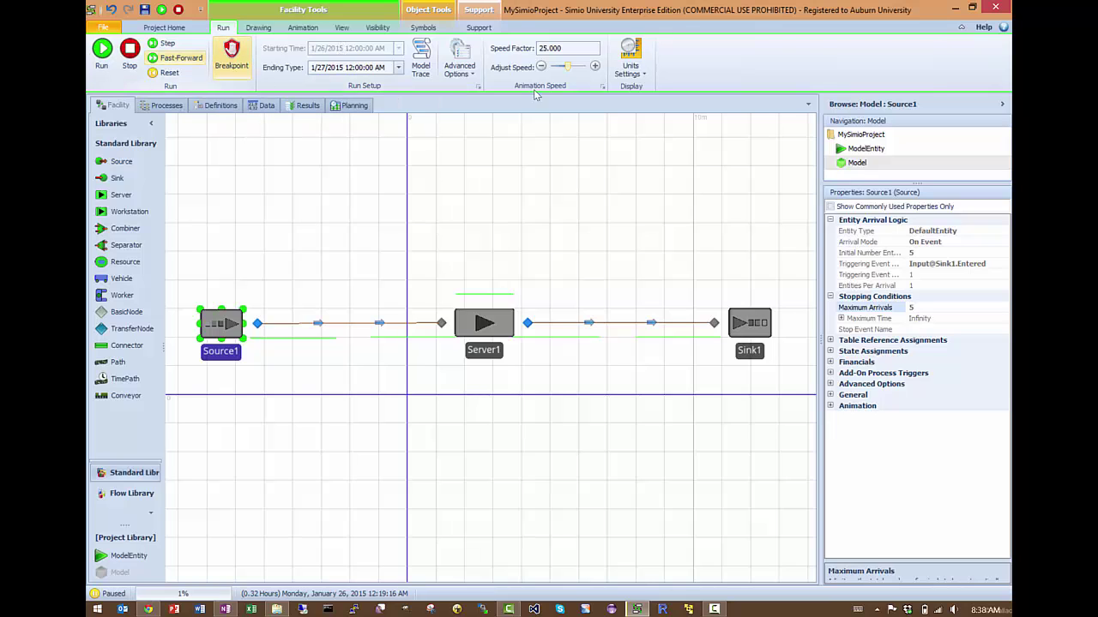
click(102, 50)
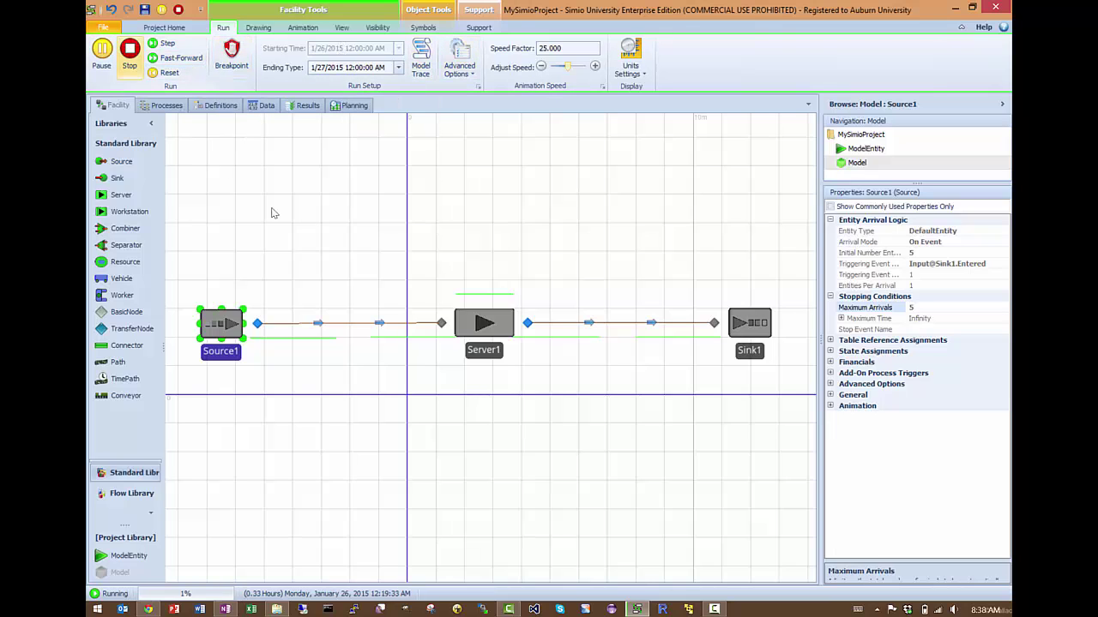
click(131, 54)
click(102, 54)
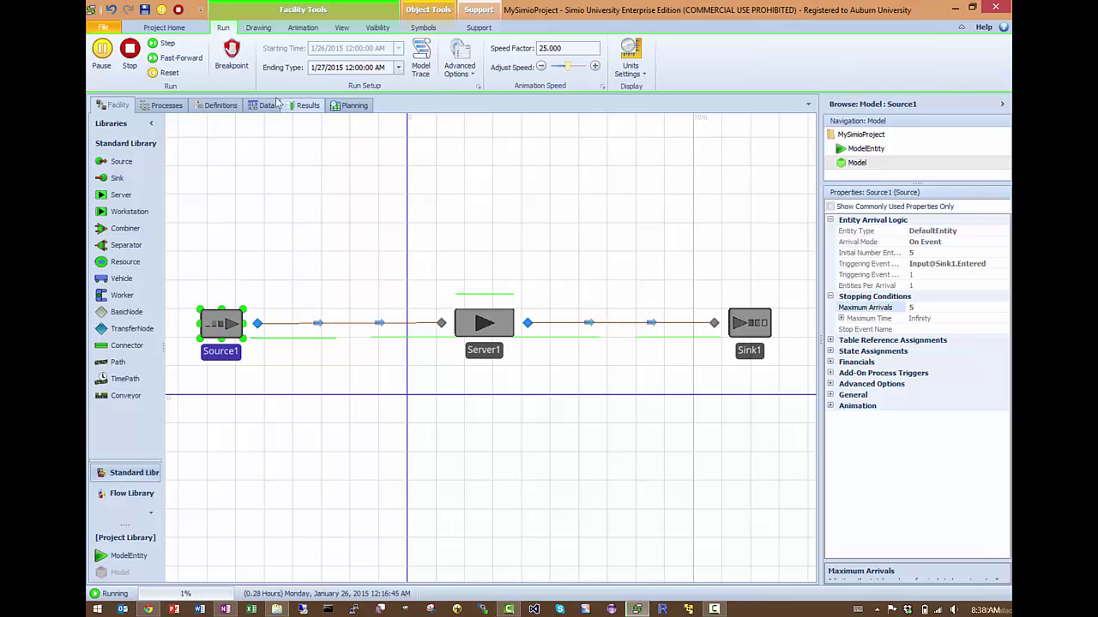
click(130, 51)
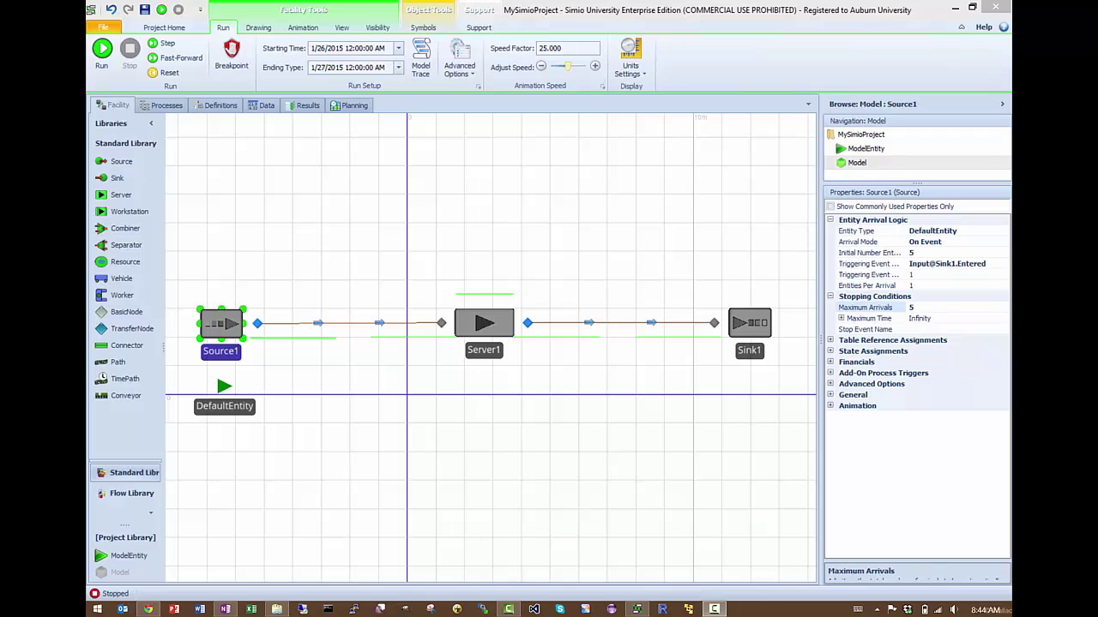
Select Server1 and nudge it slightly toward Source1.
click(337, 208)
click(460, 315)
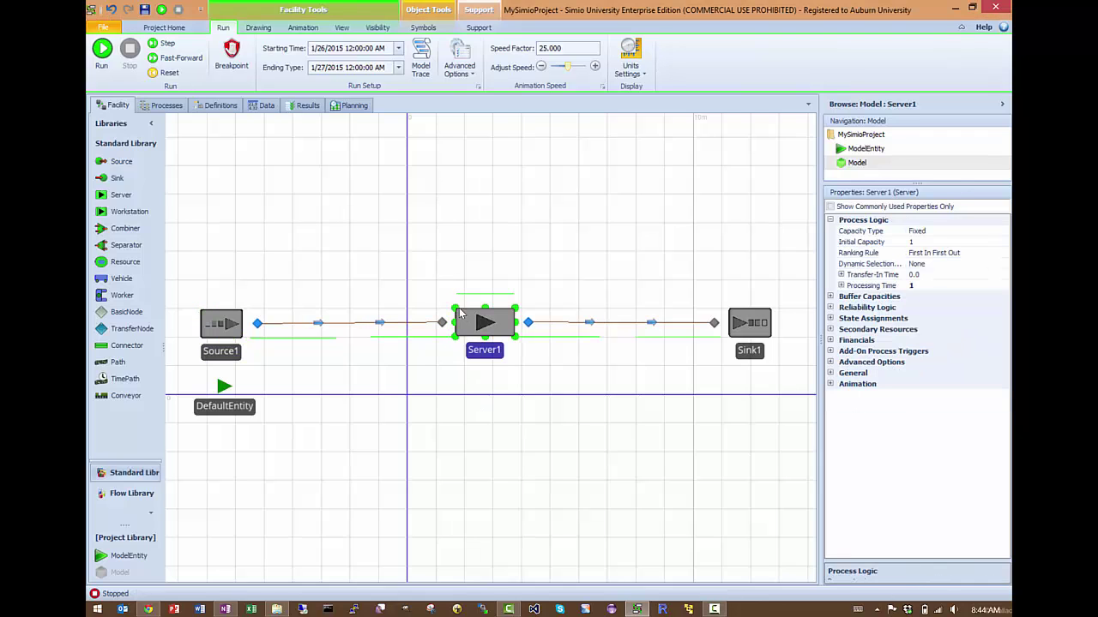
drag(490, 333, 484, 332)
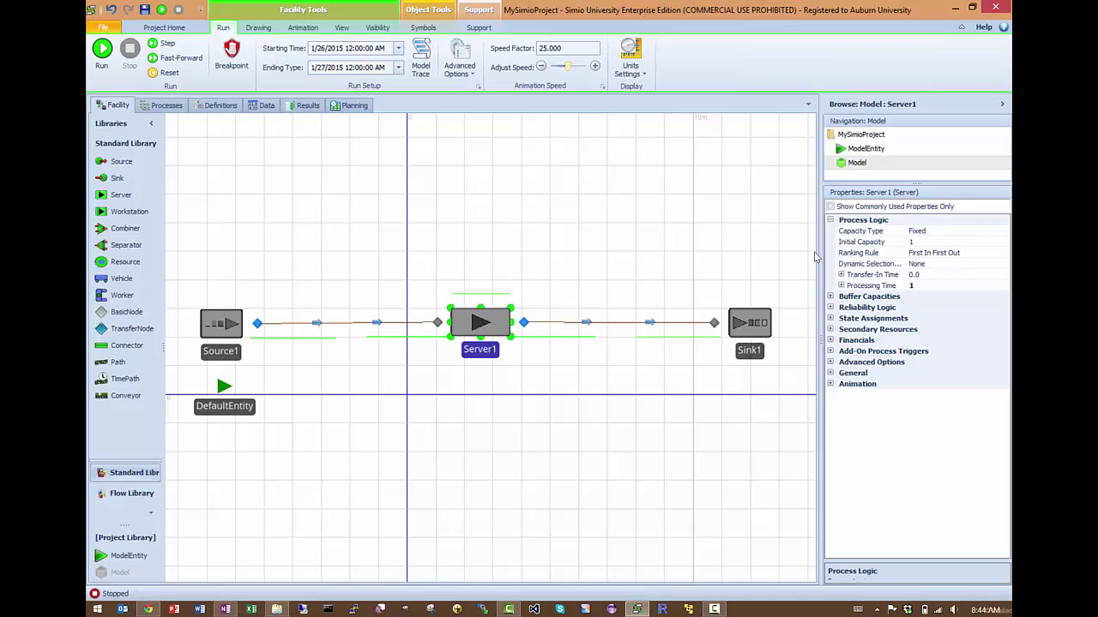
Set the simulation's ending type to a run length of 10 minutes.
click(398, 67)
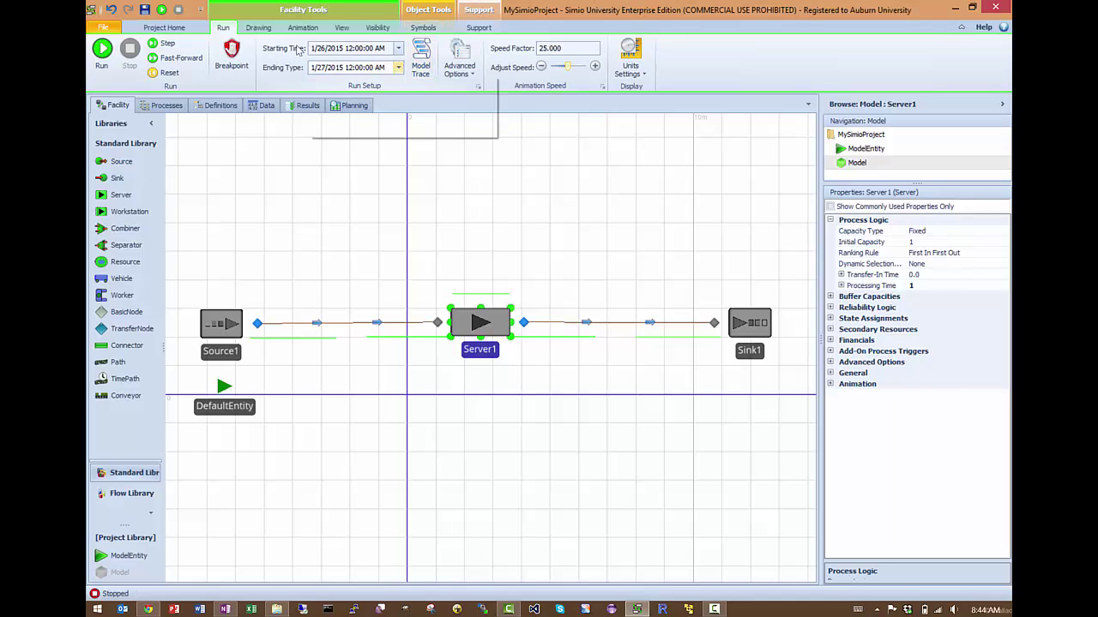
click(319, 122)
text(1)
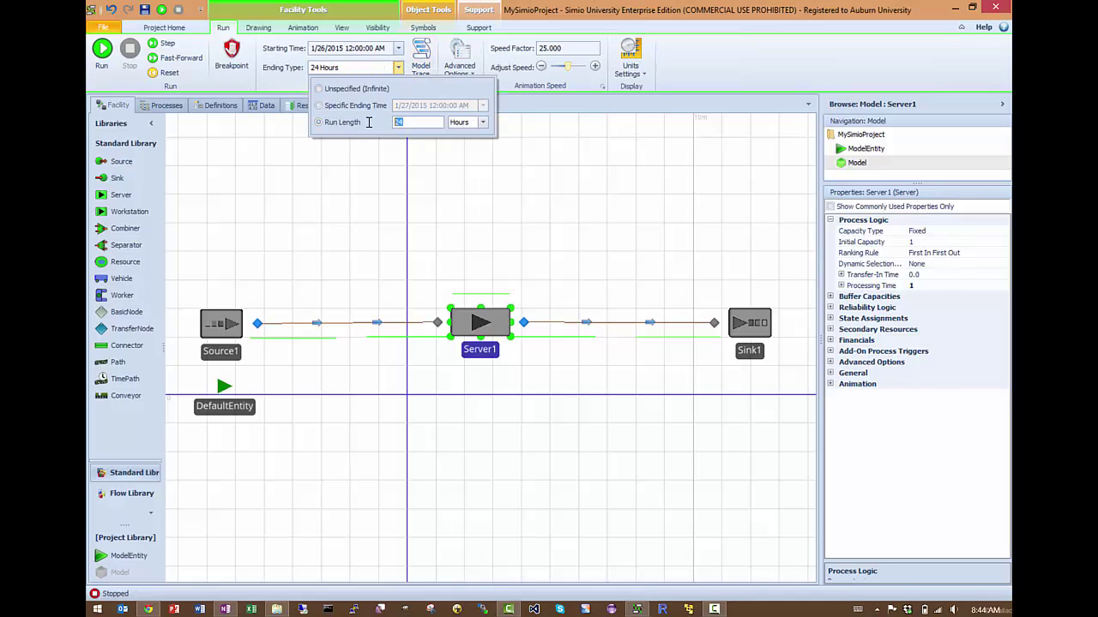
text(0)
click(483, 123)
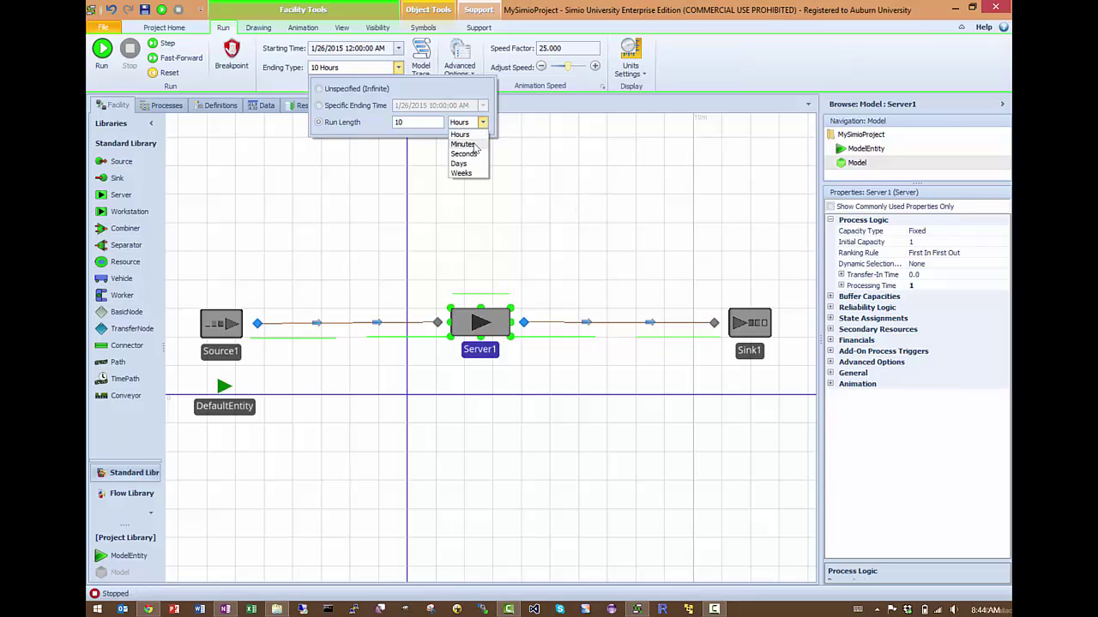
click(474, 146)
click(494, 167)
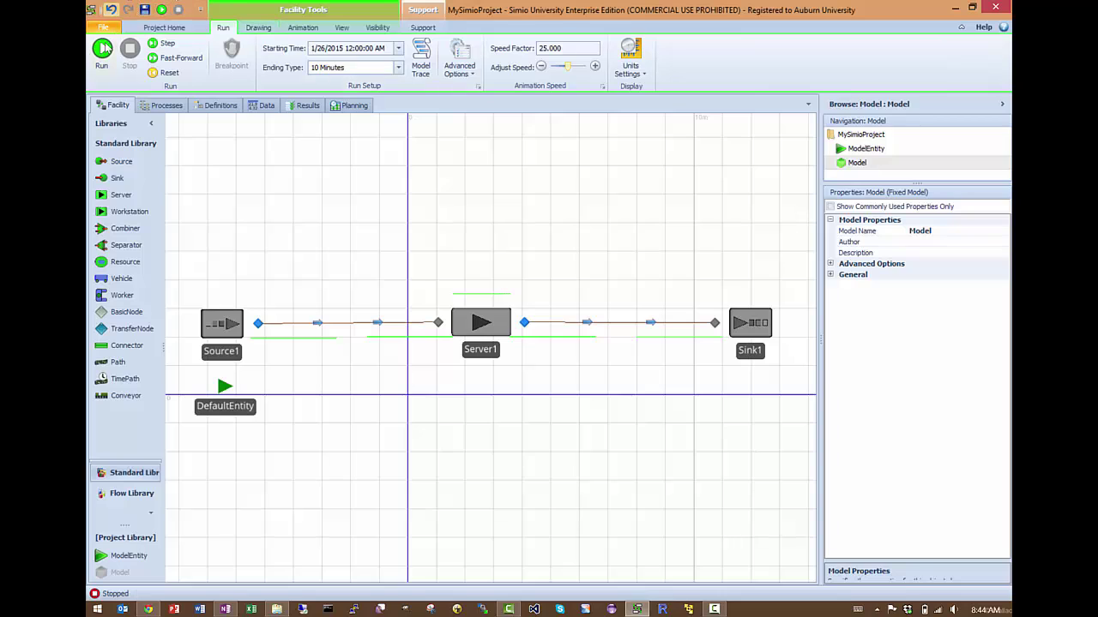
Run the model to its end and display the results with time units in minutes.
click(102, 48)
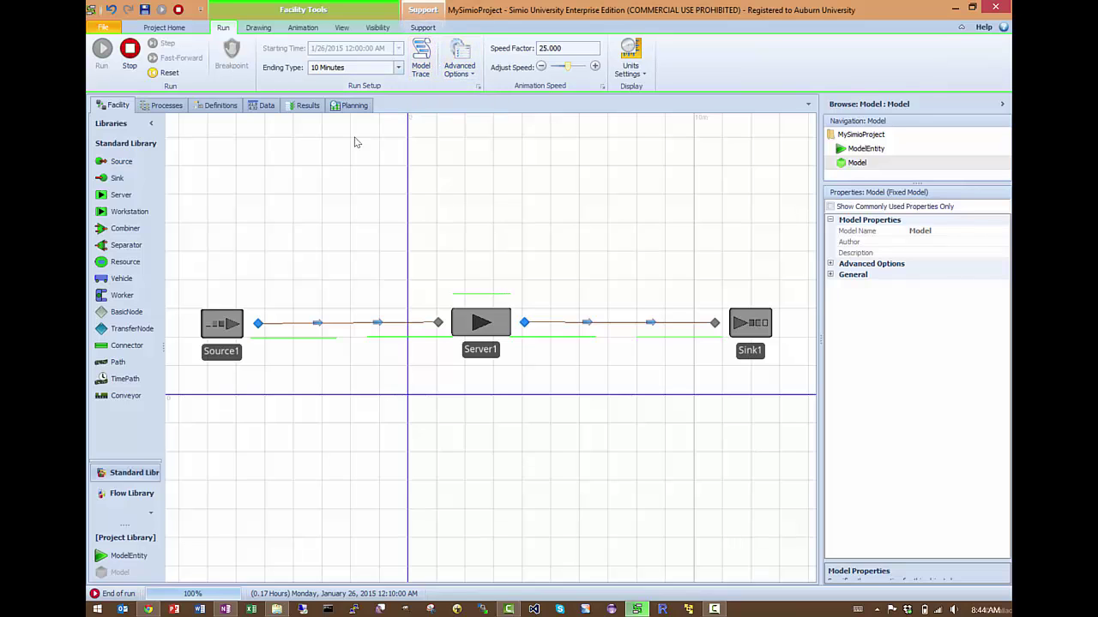
click(307, 105)
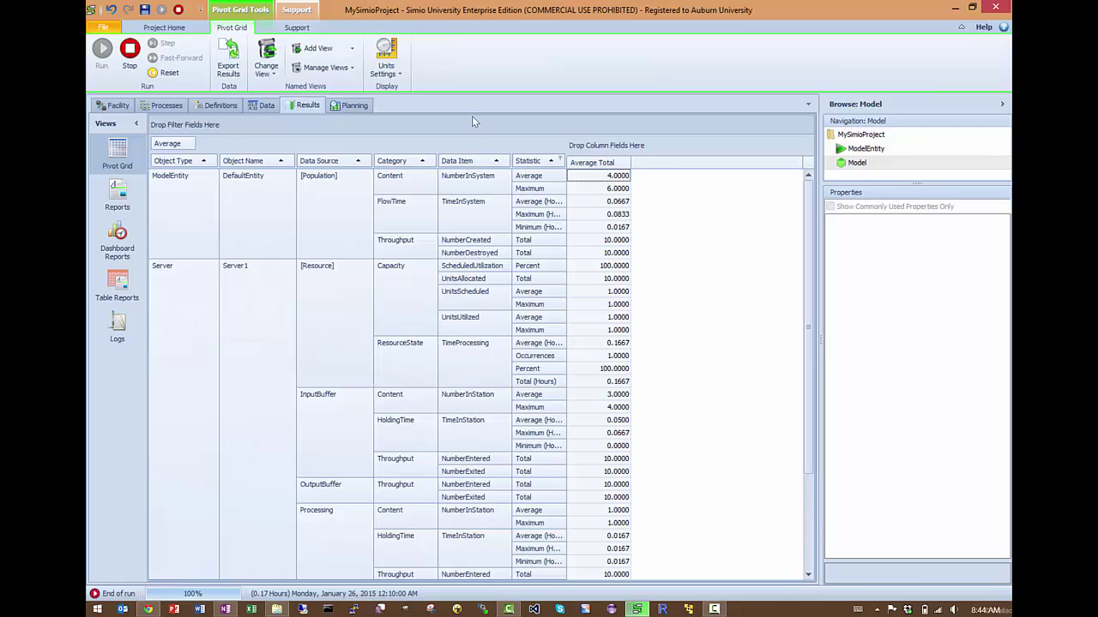
click(396, 75)
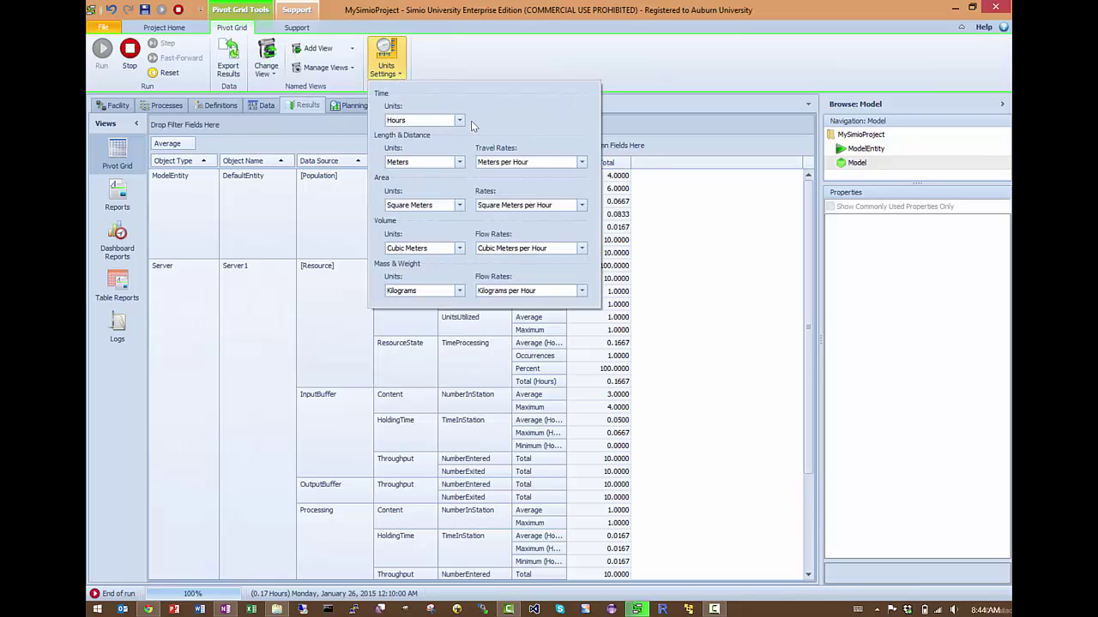
click(460, 120)
click(437, 148)
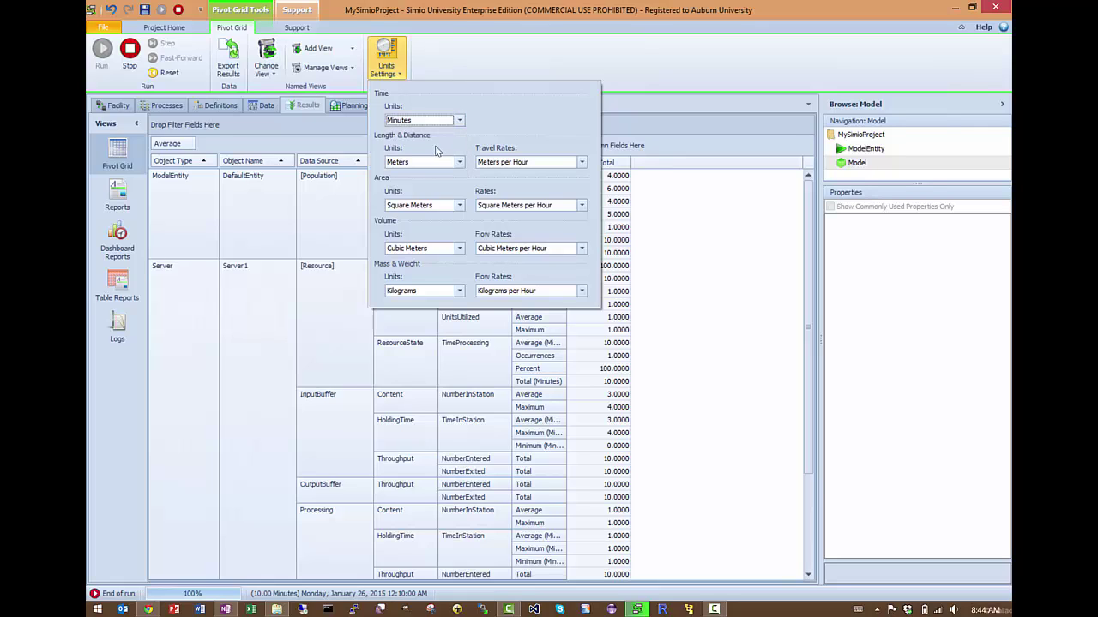
click(718, 207)
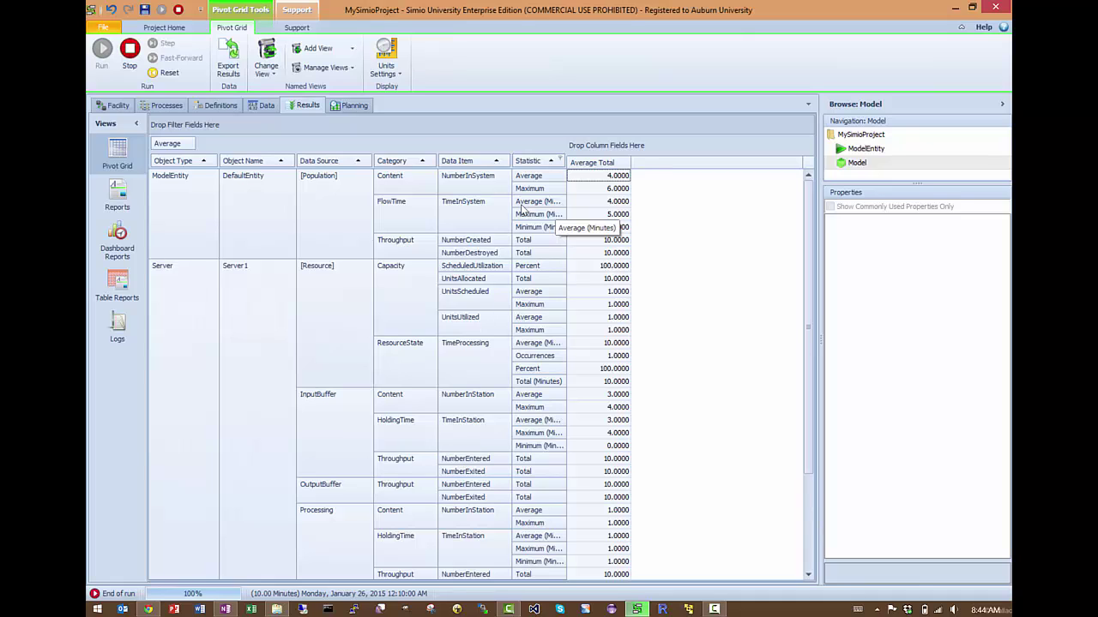
Return to the facility view and place a large status plot above the source-server-sink line, spanning its width.
click(117, 105)
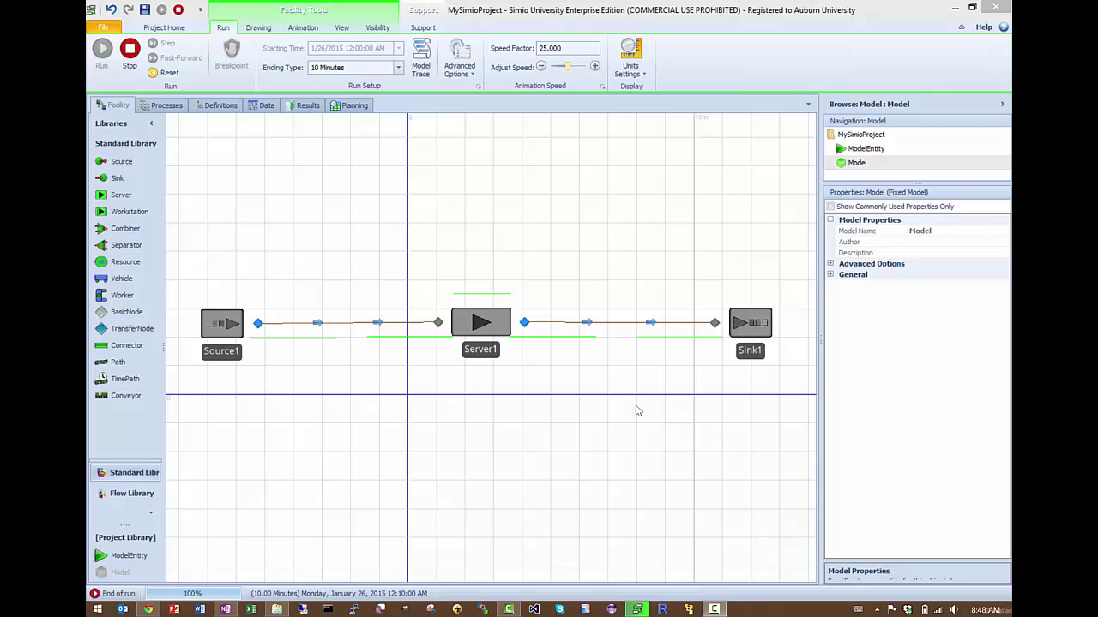
drag(636, 412, 643, 497)
click(298, 28)
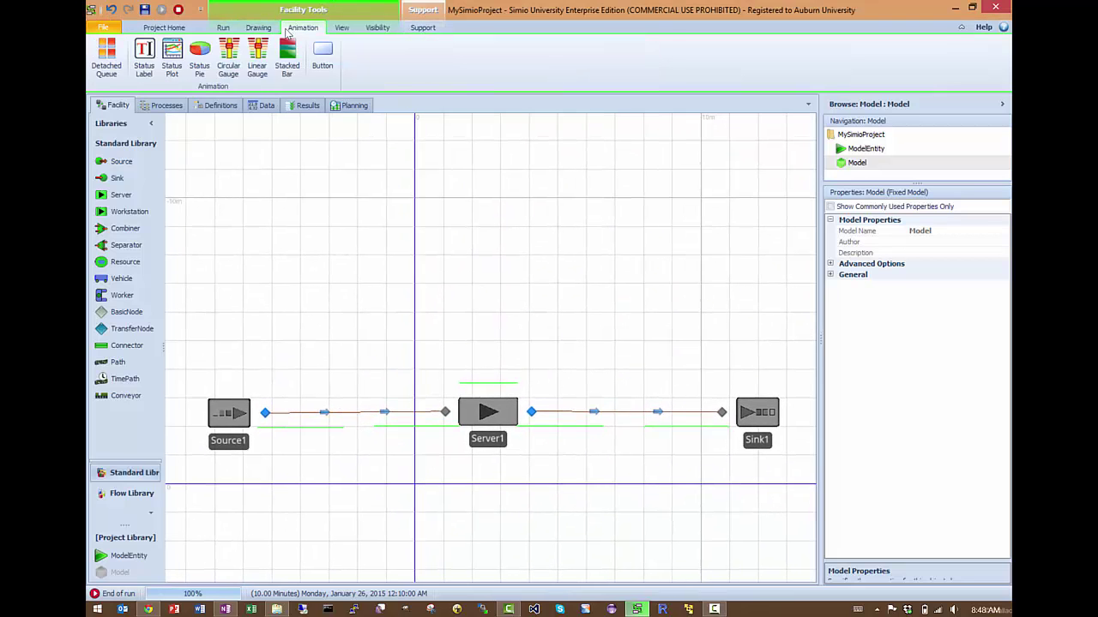
click(230, 56)
drag(199, 147, 787, 382)
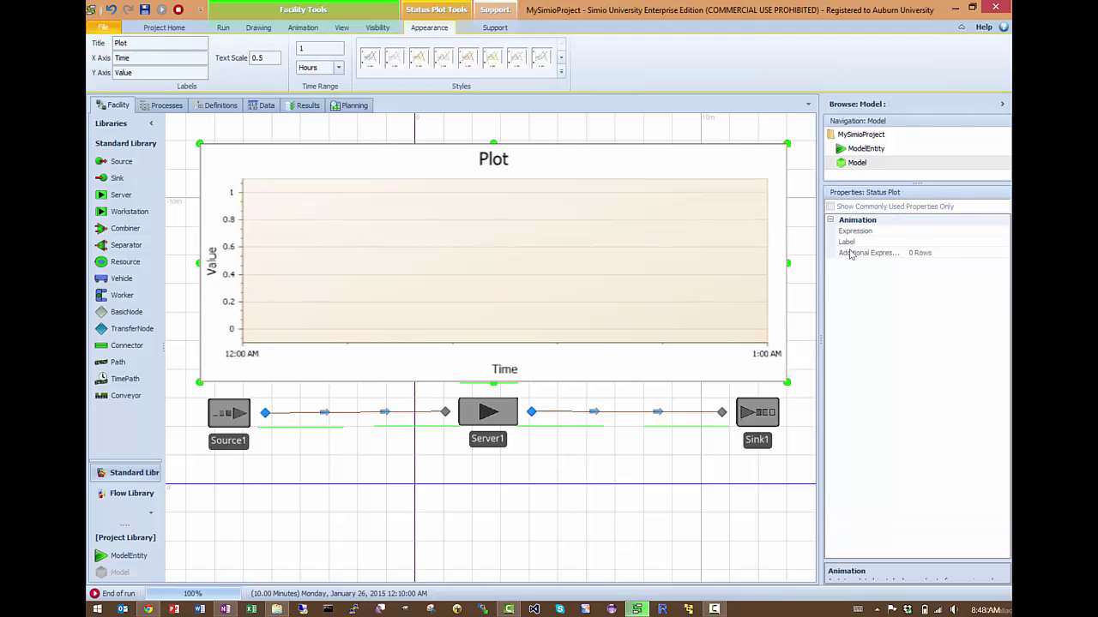
drag(447, 186, 448, 183)
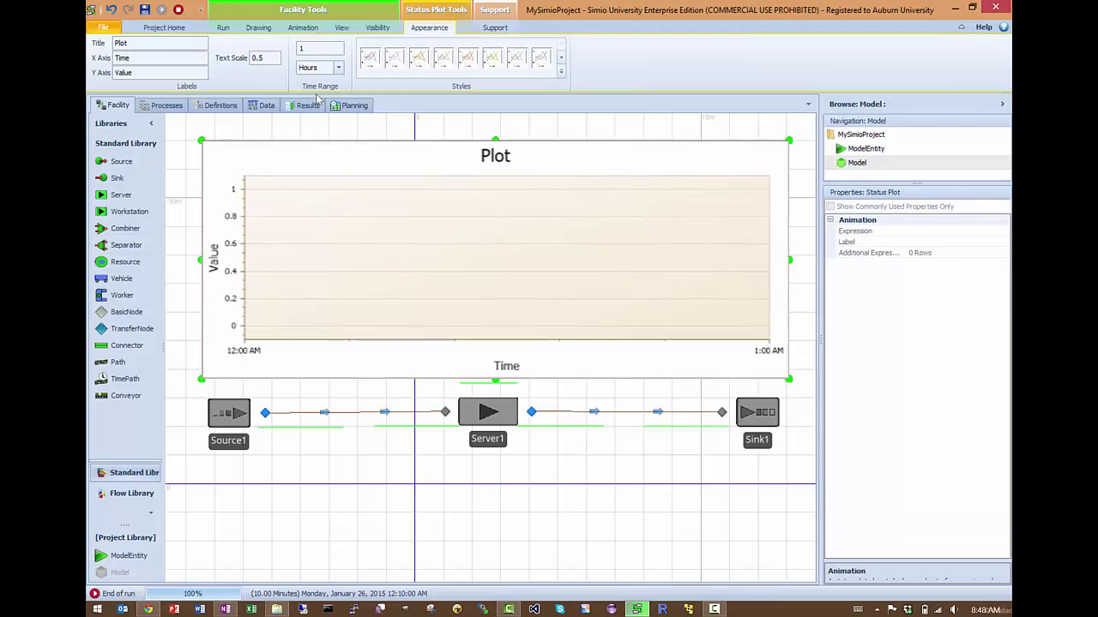
Title the status plot "Average TIS".
double_click(124, 45)
text(Aver)
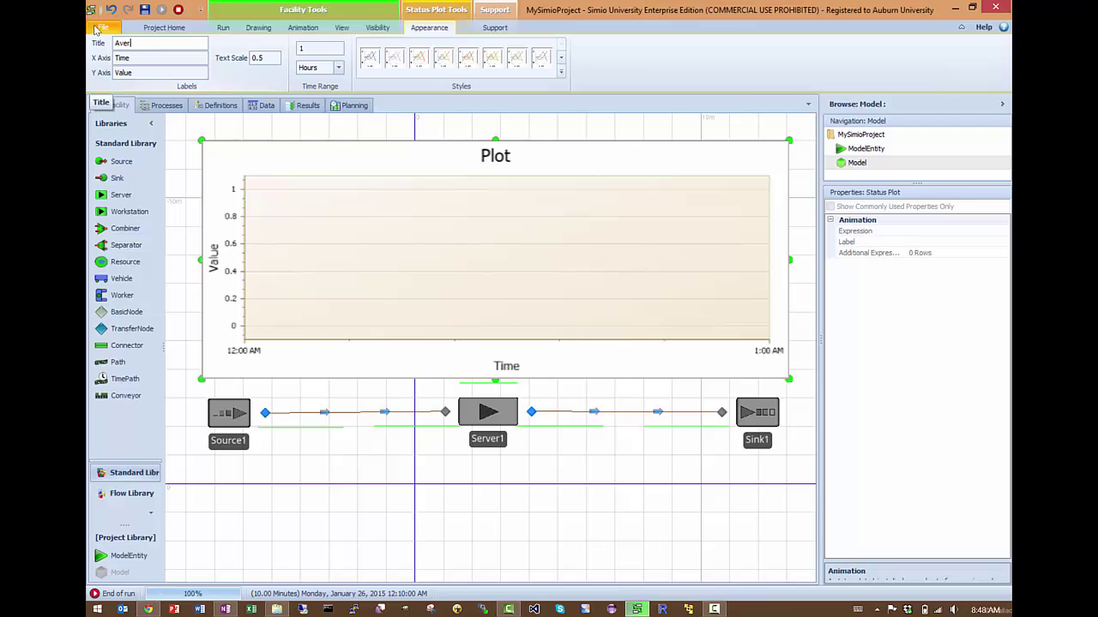
text(age TIS)
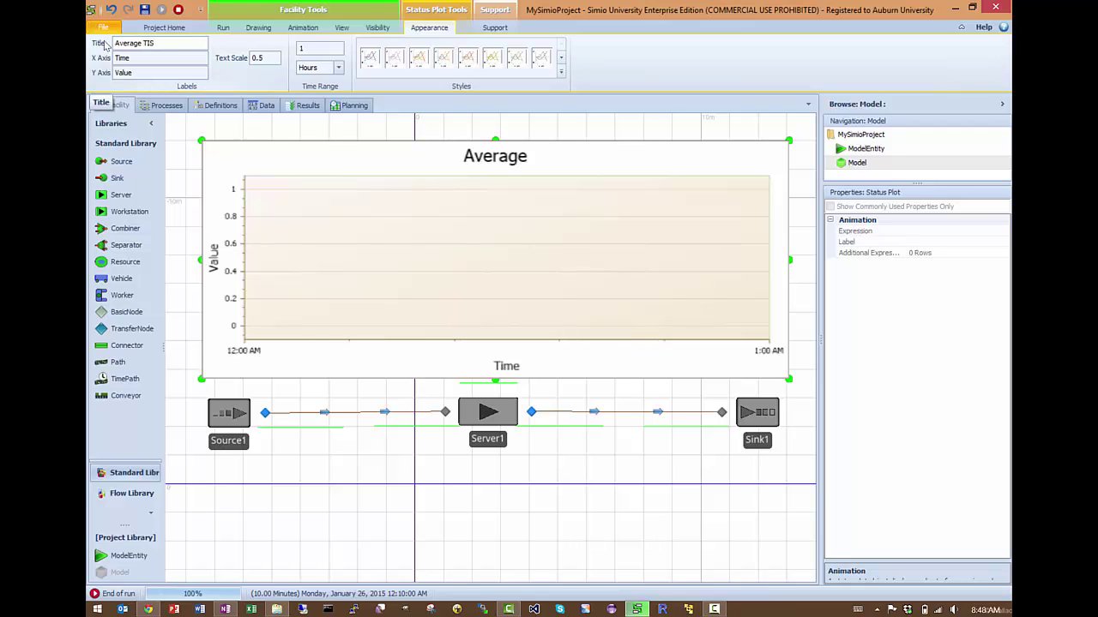
key(Tab)
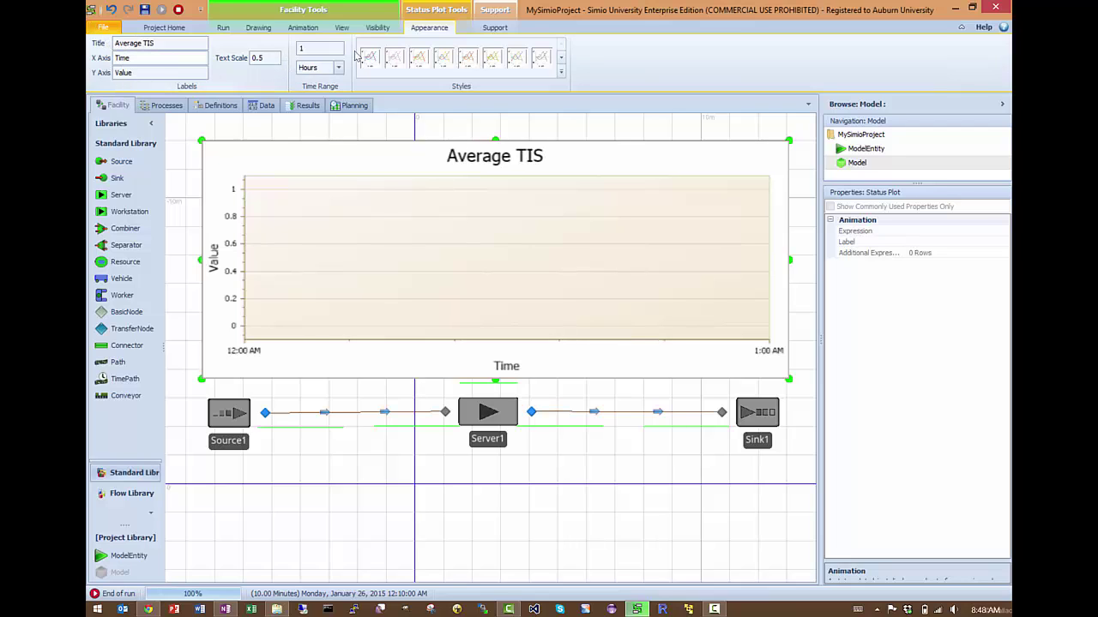
Set the status plot's time range to 10 minutes and nudge the plot slightly downward.
click(324, 50)
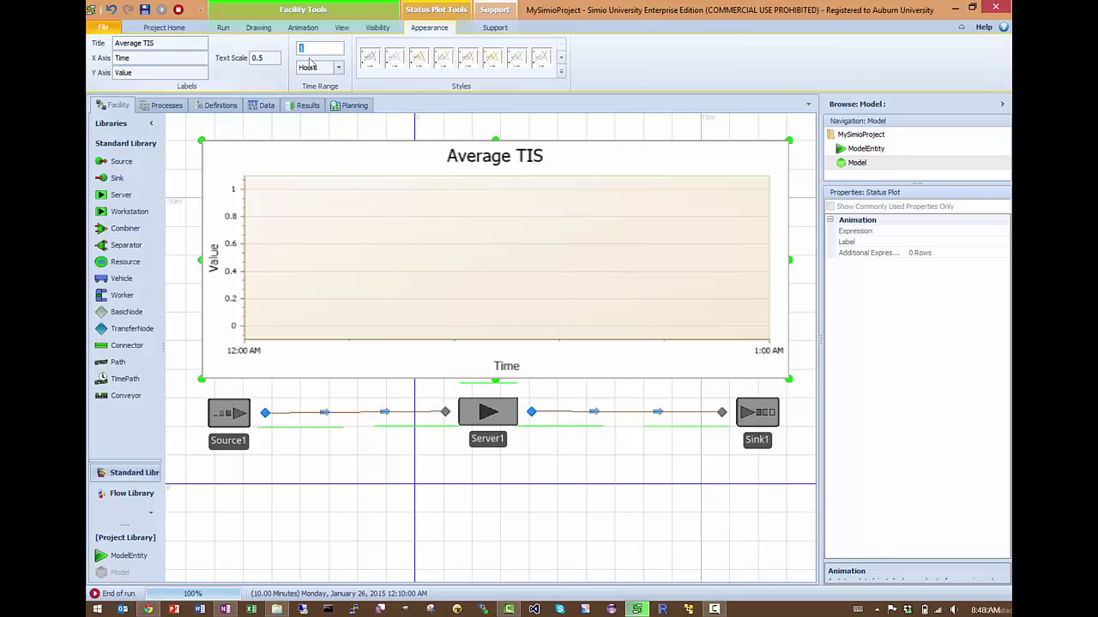
text(10)
click(339, 67)
click(312, 90)
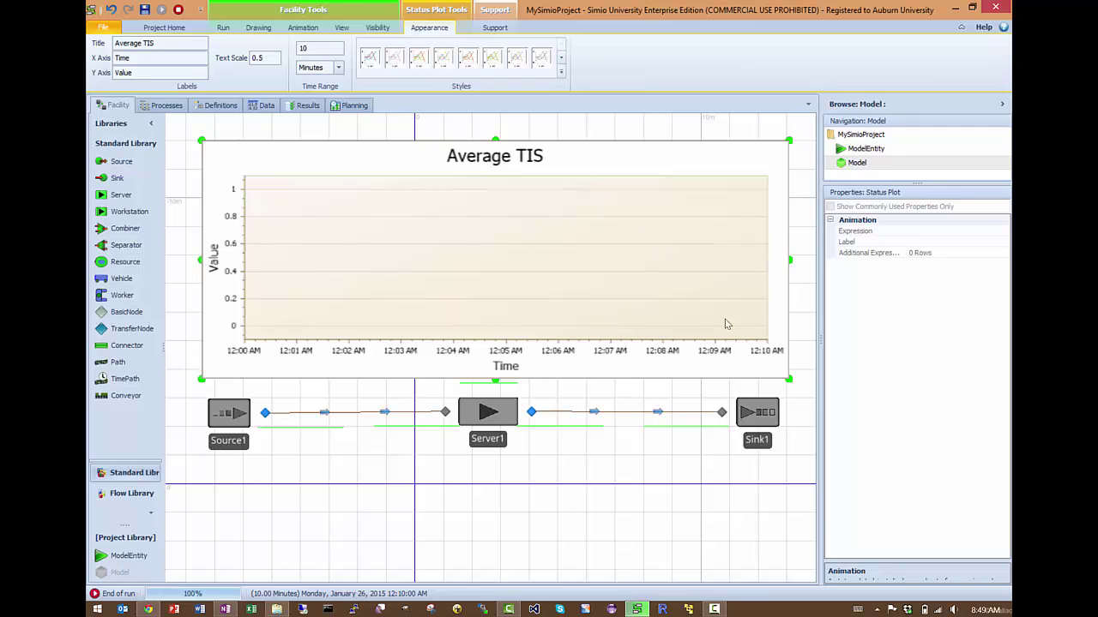
click(639, 501)
click(621, 326)
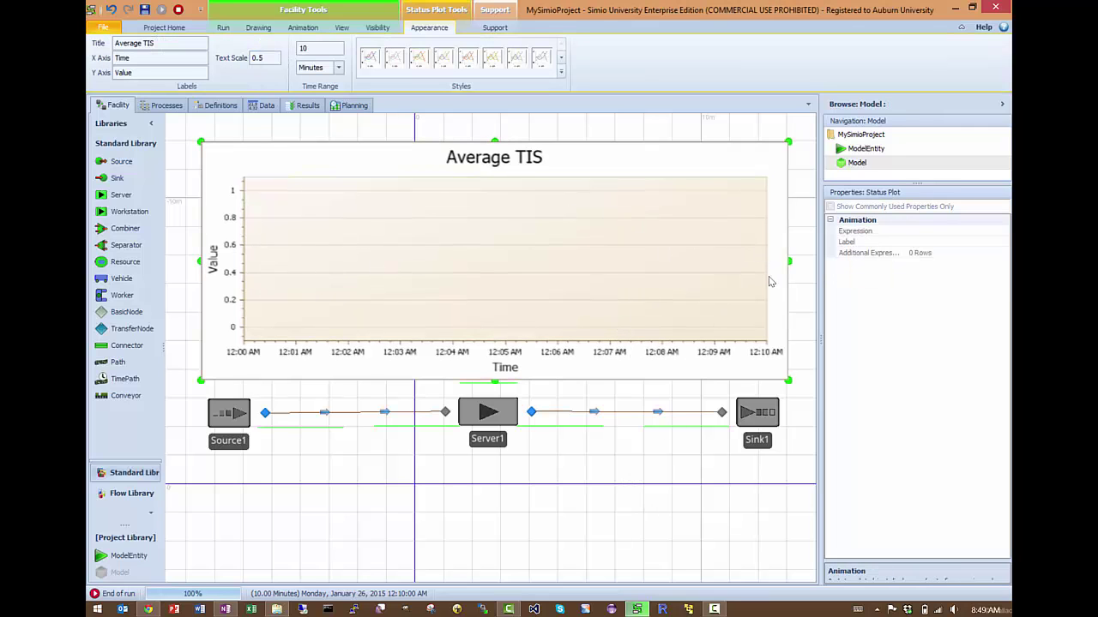
Stop the completed run to allow editing of the status plot's properties.
click(987, 234)
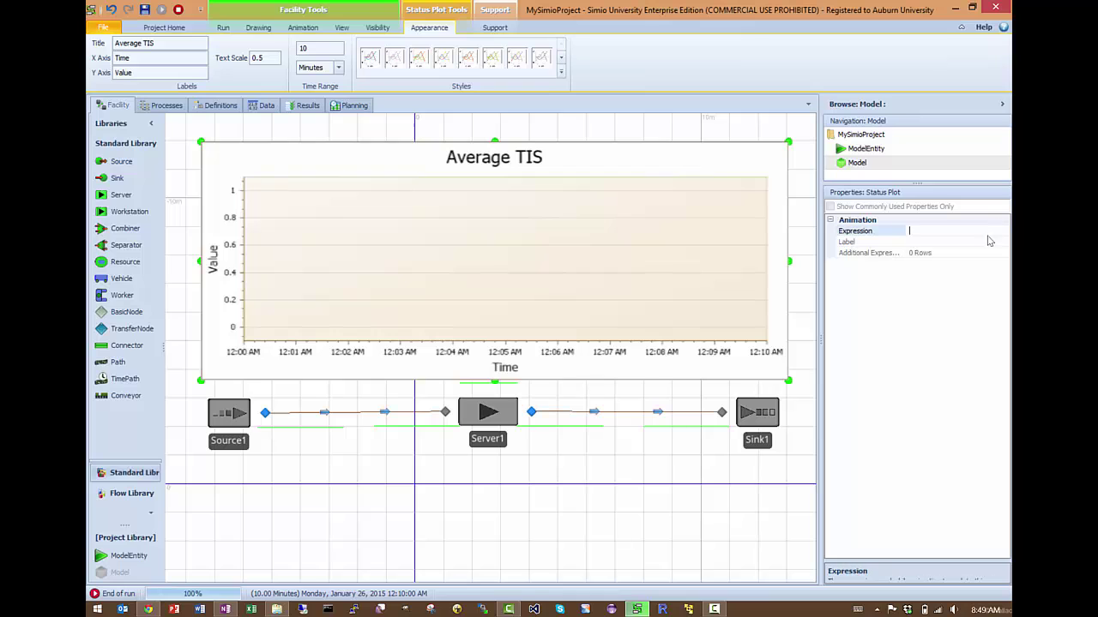
click(922, 241)
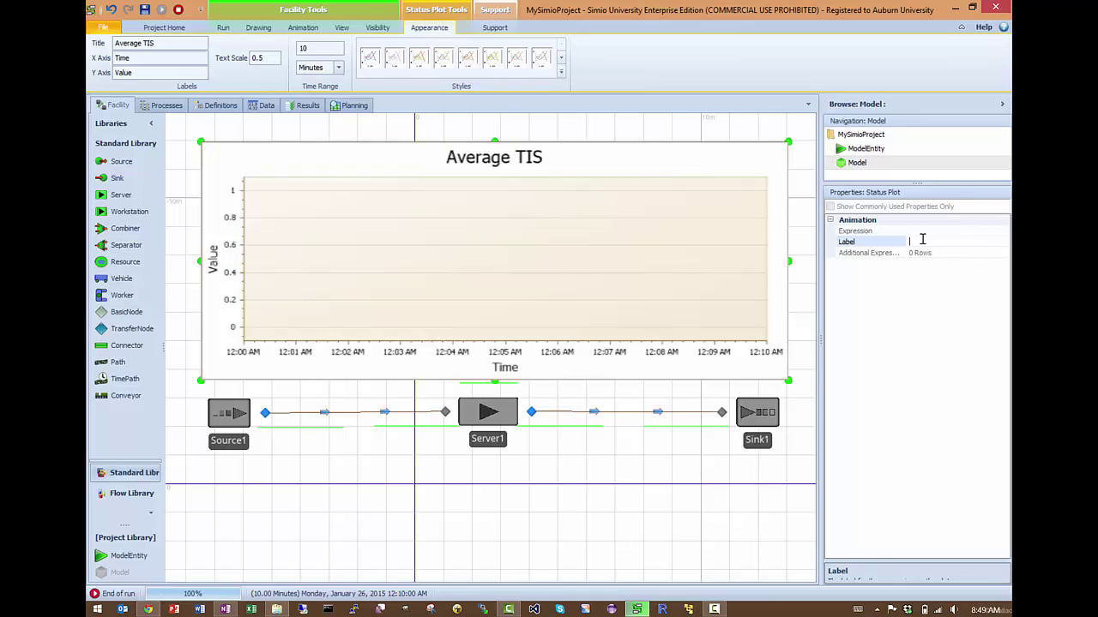
click(178, 10)
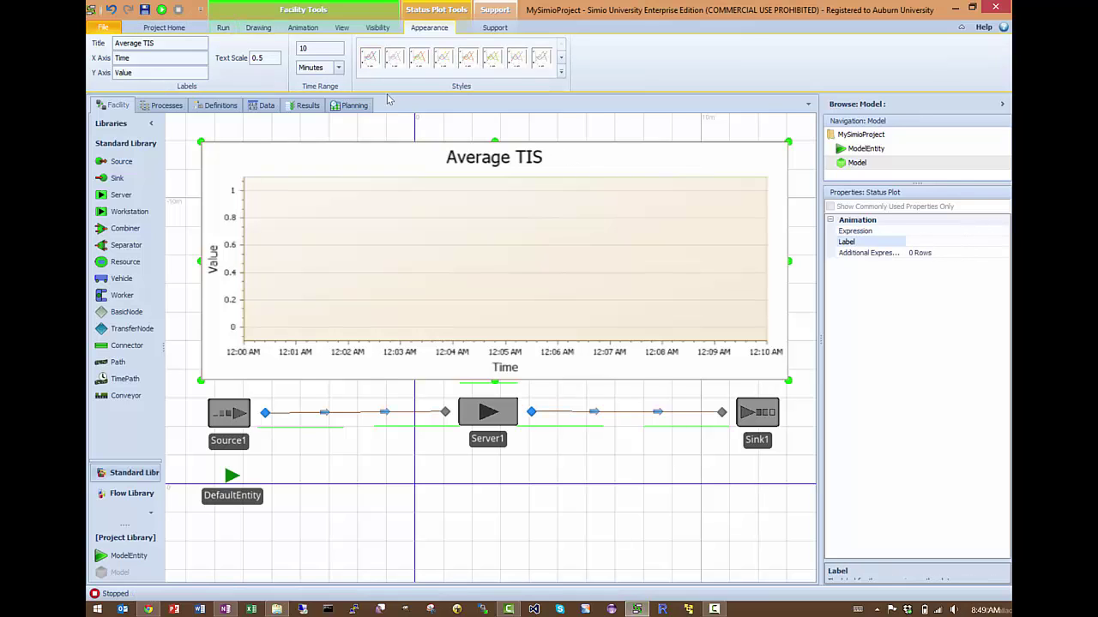
Set the status plot's expression to DefaultEntity.Population.TimeInSystem.Average.
click(924, 253)
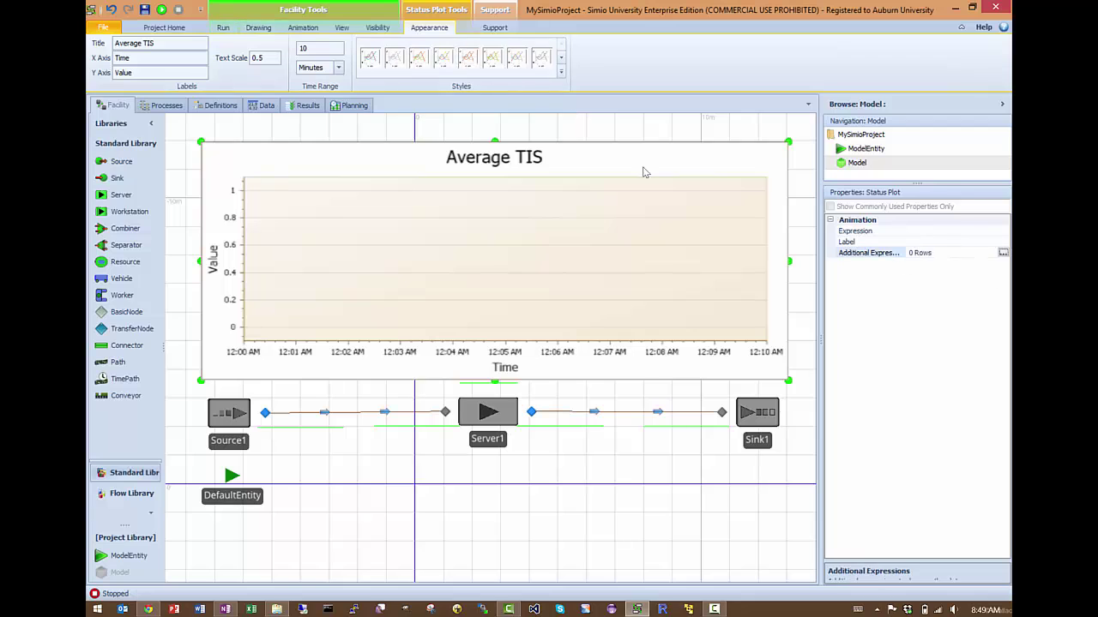
click(930, 242)
click(926, 231)
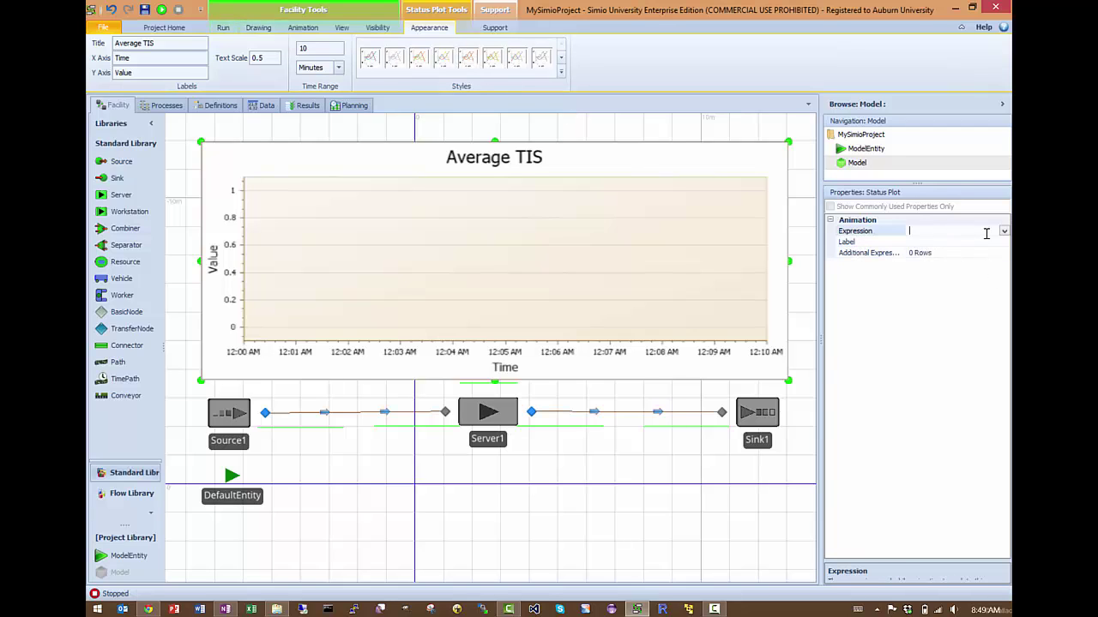
click(1003, 231)
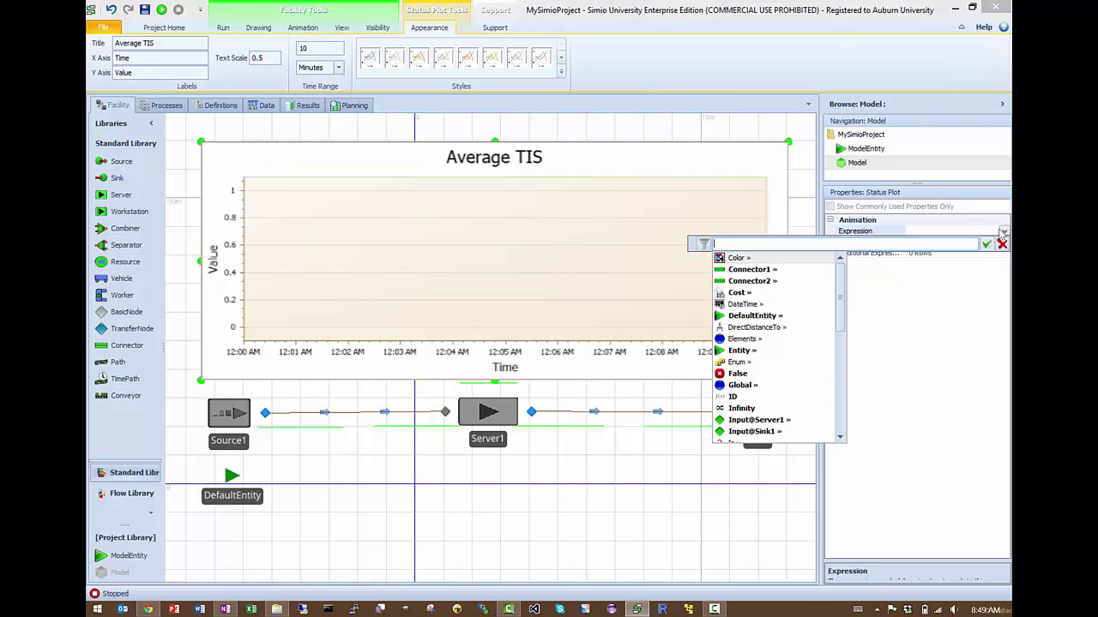
text(DefaultEntity.)
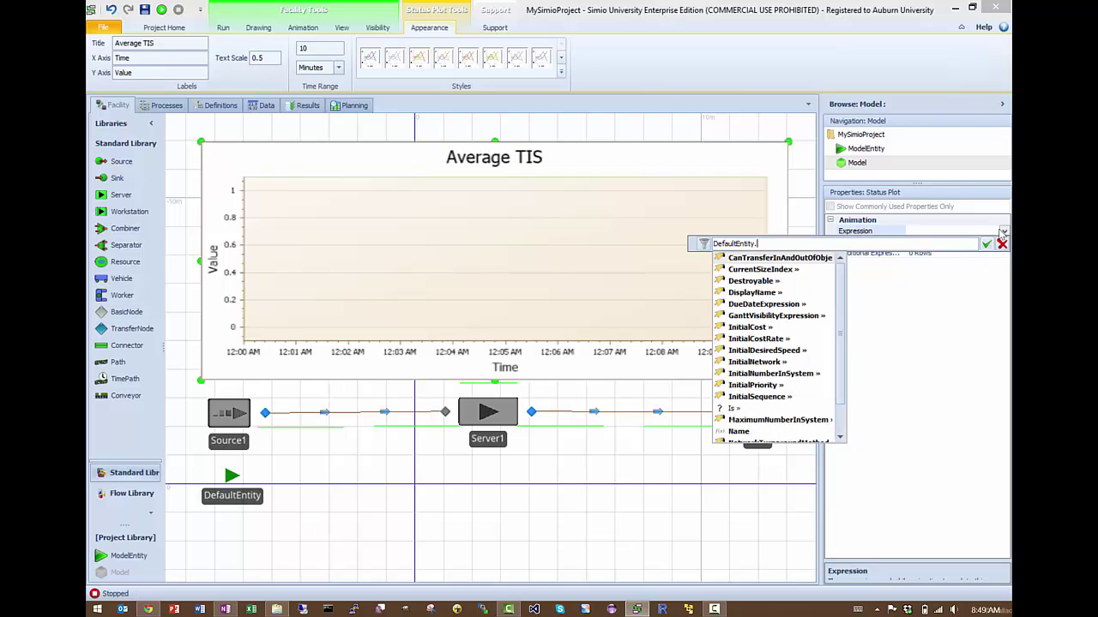
text(Popo)
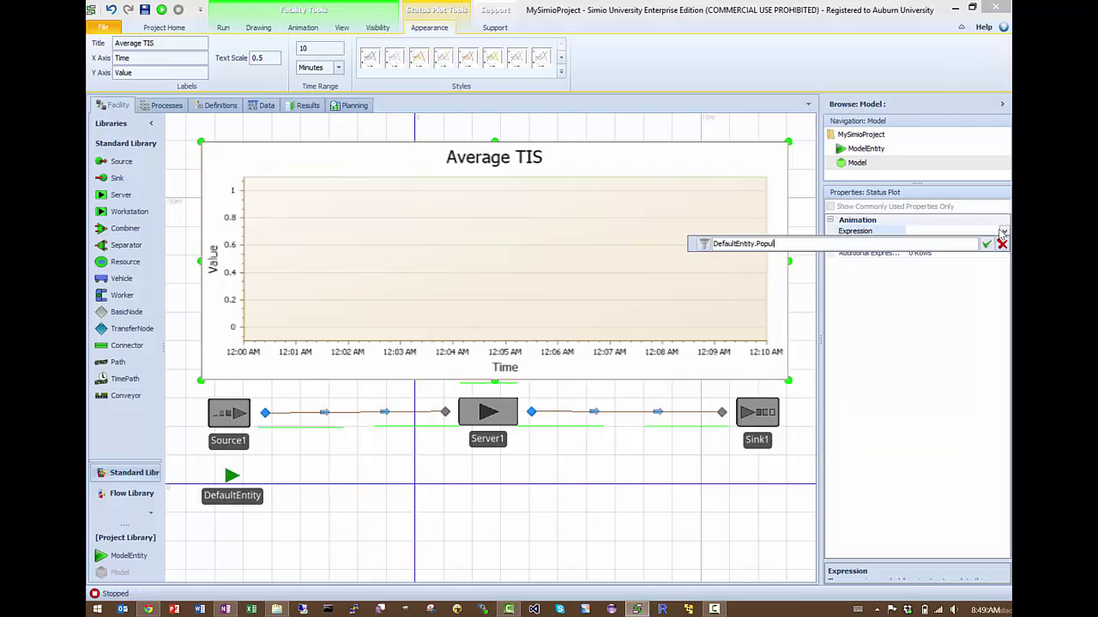
text(lation.)
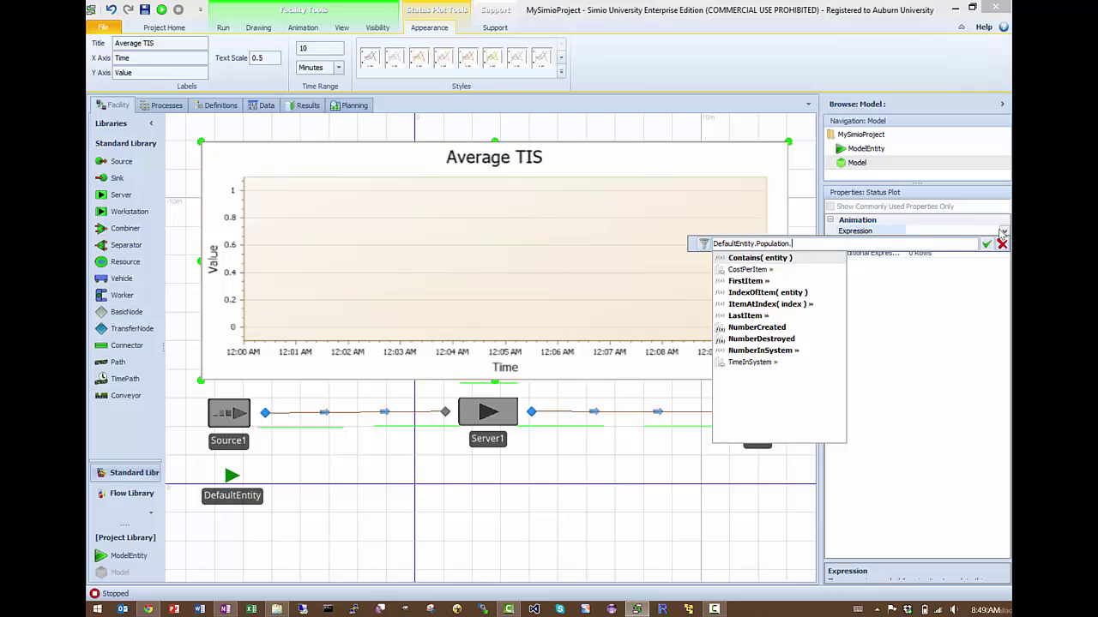
text(time.)
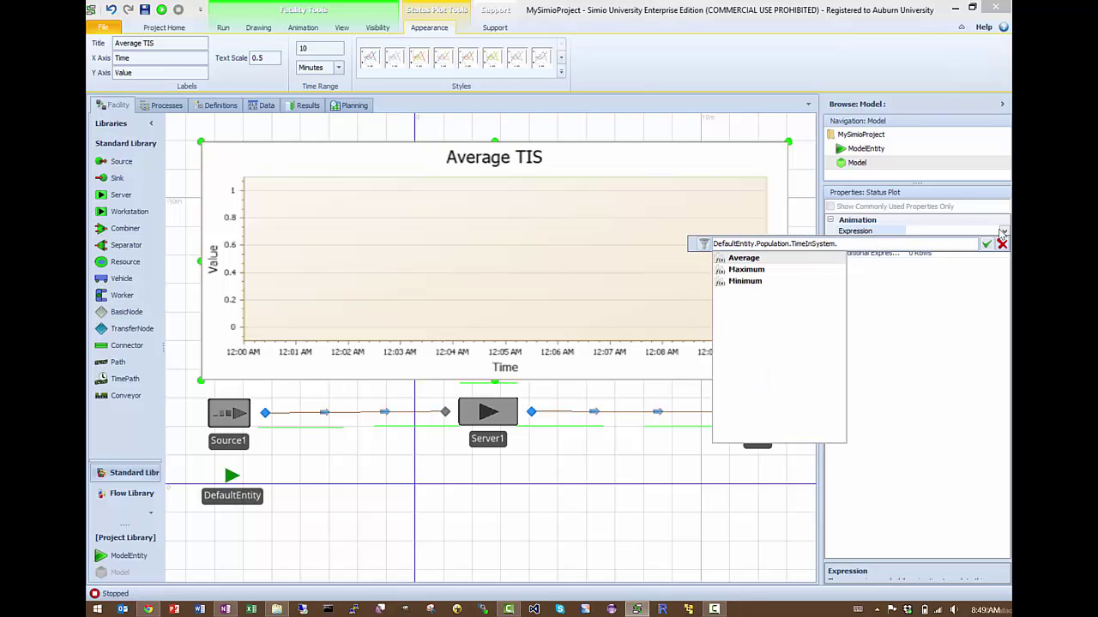
text(Average)
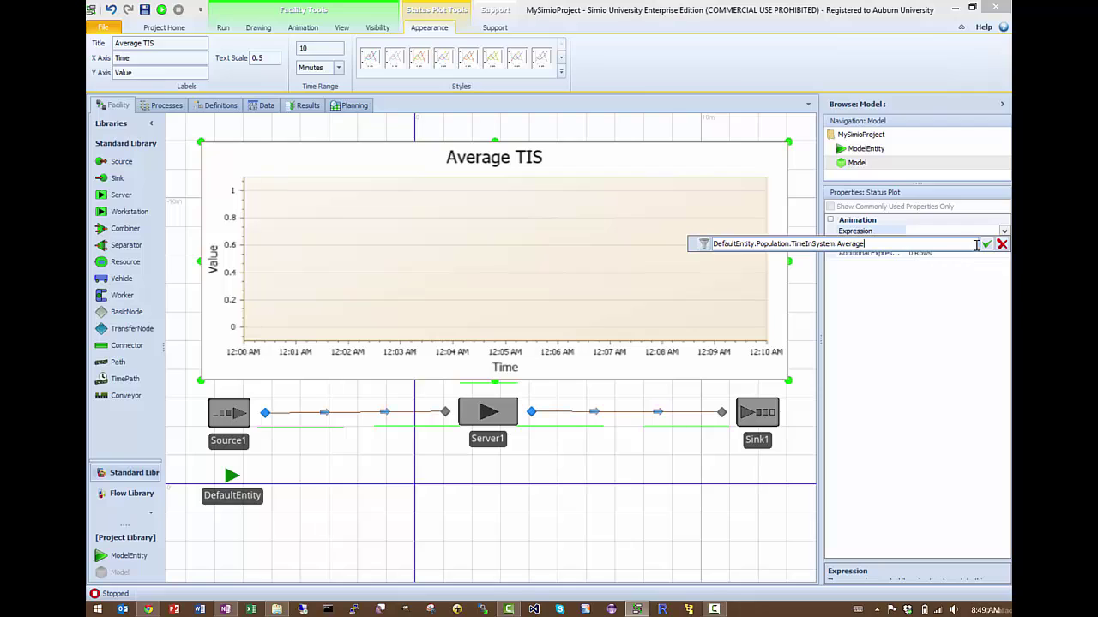
click(986, 245)
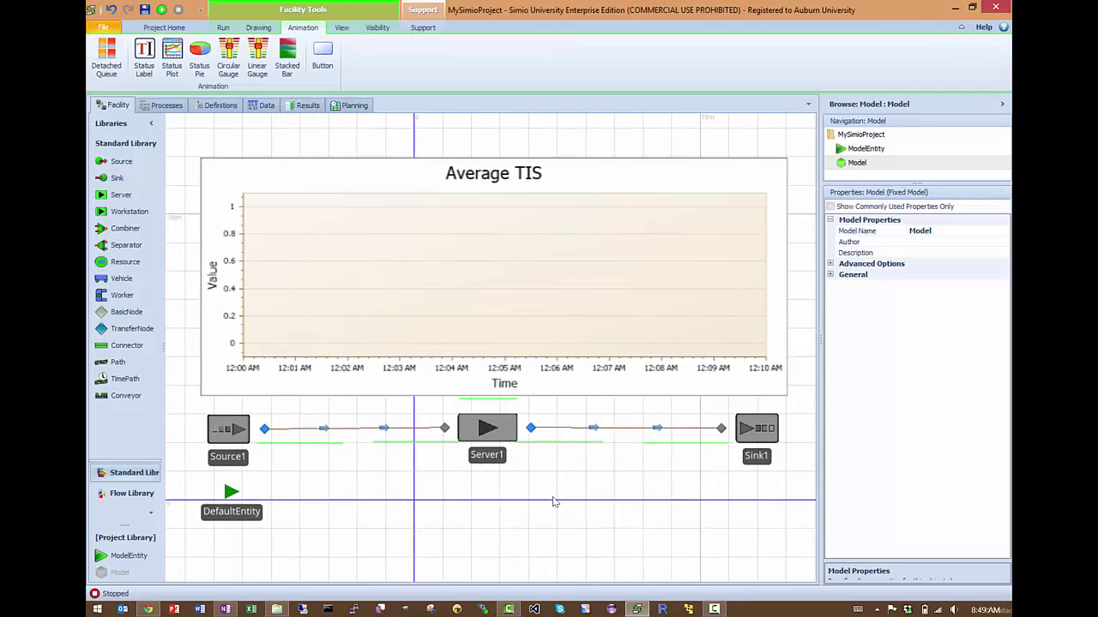
Deselect the status plot and run the model to plot the average time in system.
click(554, 504)
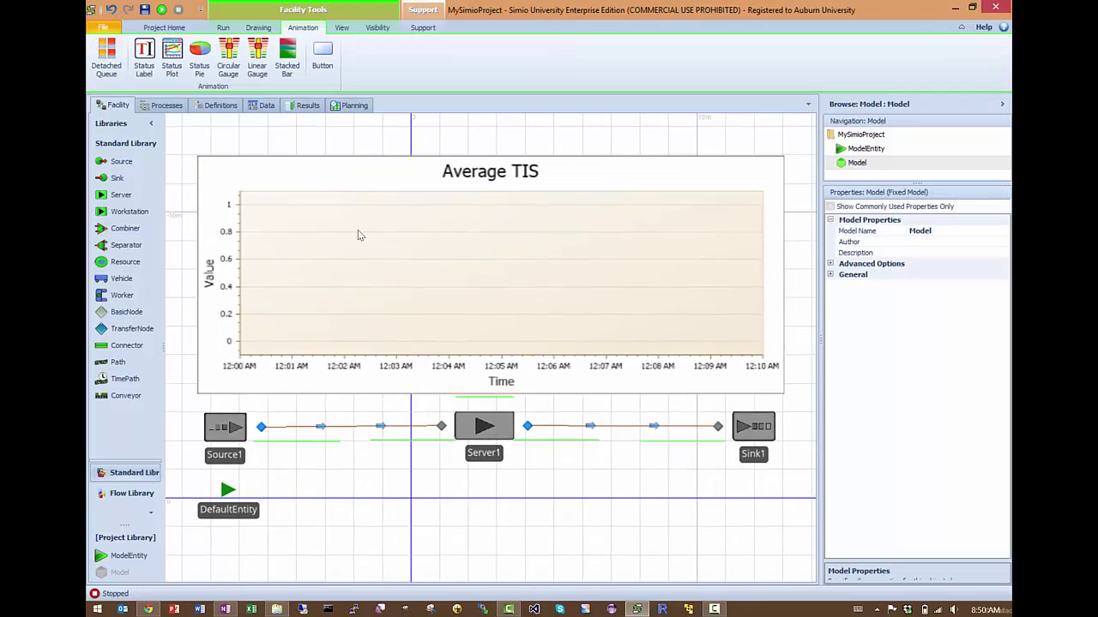
click(161, 10)
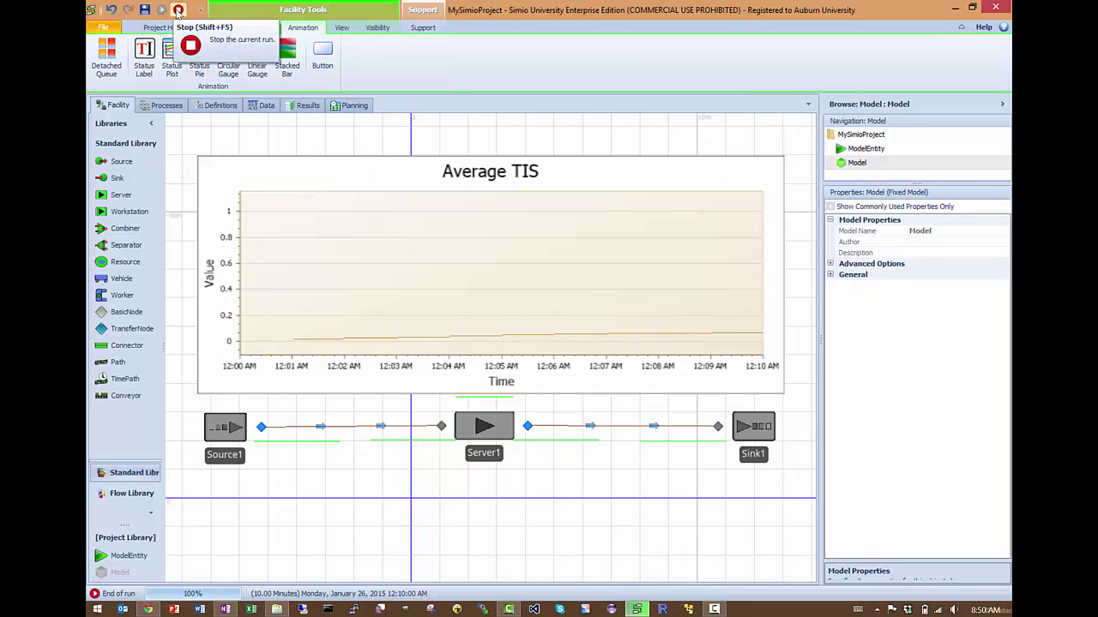
Stop the completed run and set the status plot's expression to DefaultEntity.Population.TimeInSystem.Average*60.
click(179, 11)
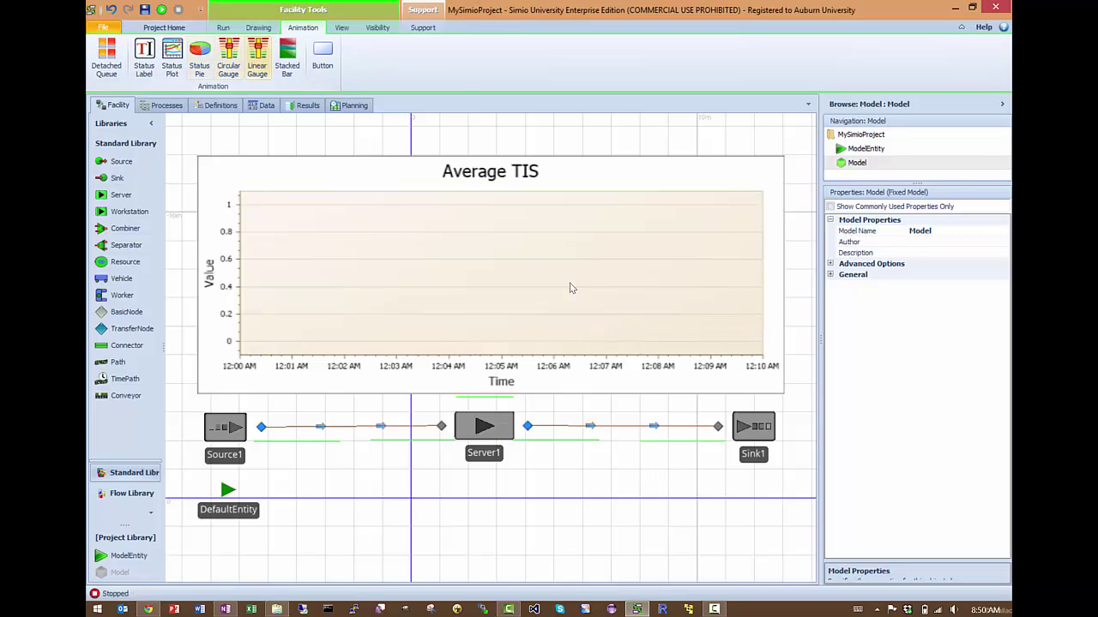
click(567, 294)
click(943, 232)
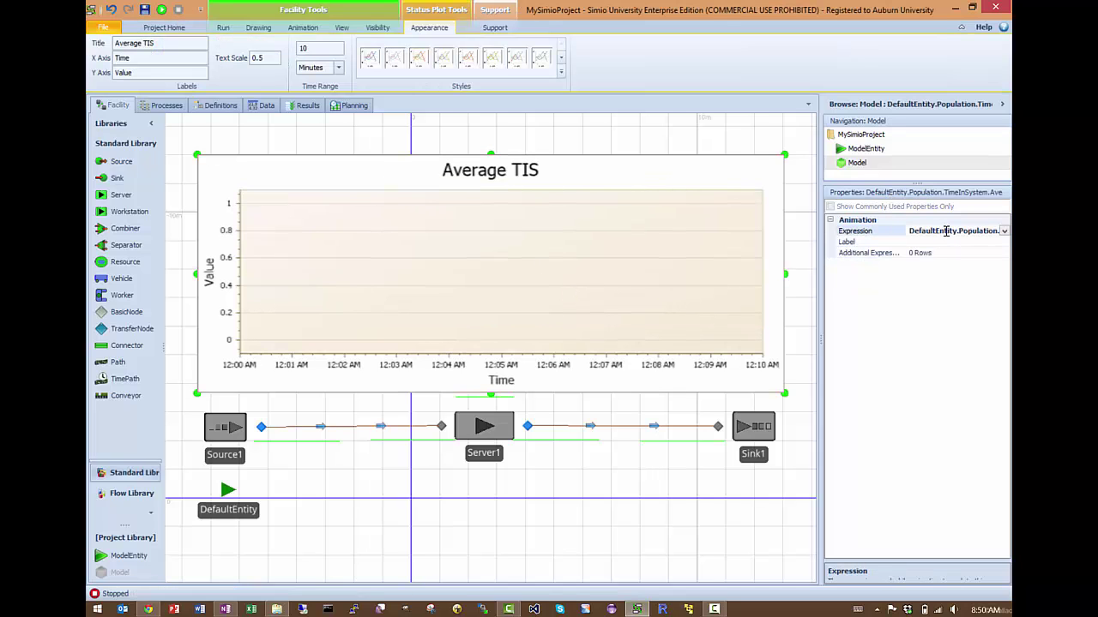
click(1003, 231)
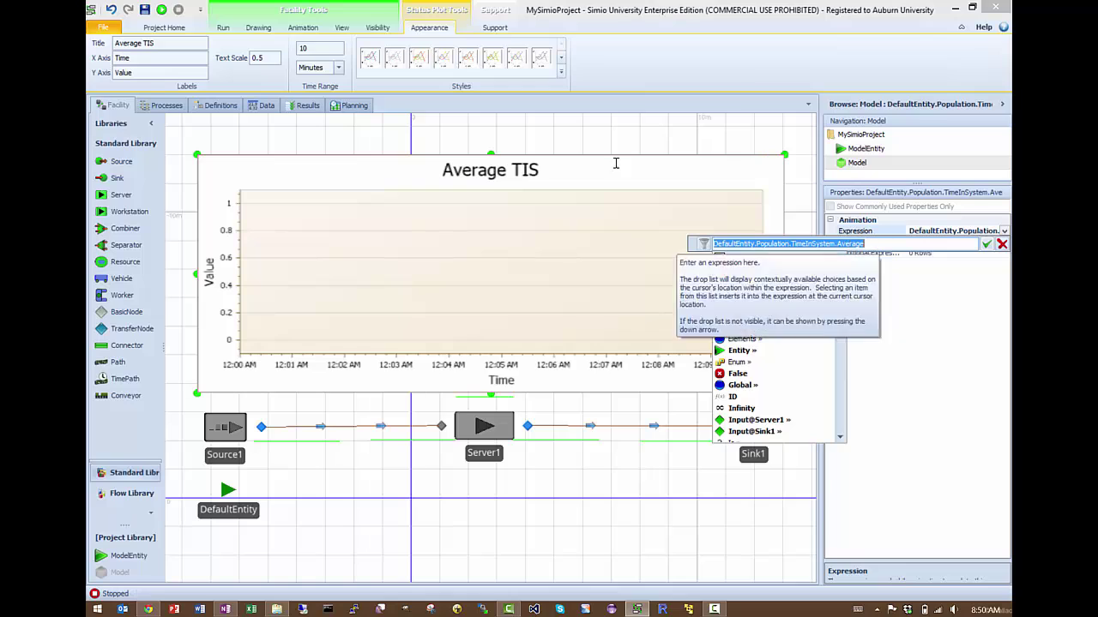
click(883, 244)
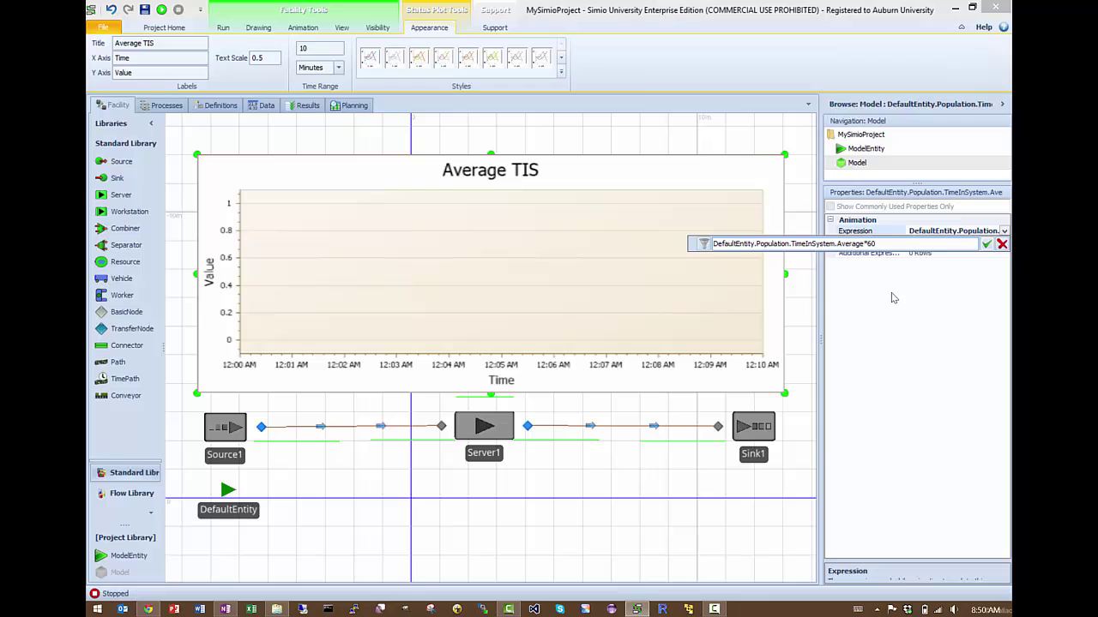
click(986, 244)
Deselect the status plot, run the model to completion with the scaled expression, and stop the finished run.
click(770, 142)
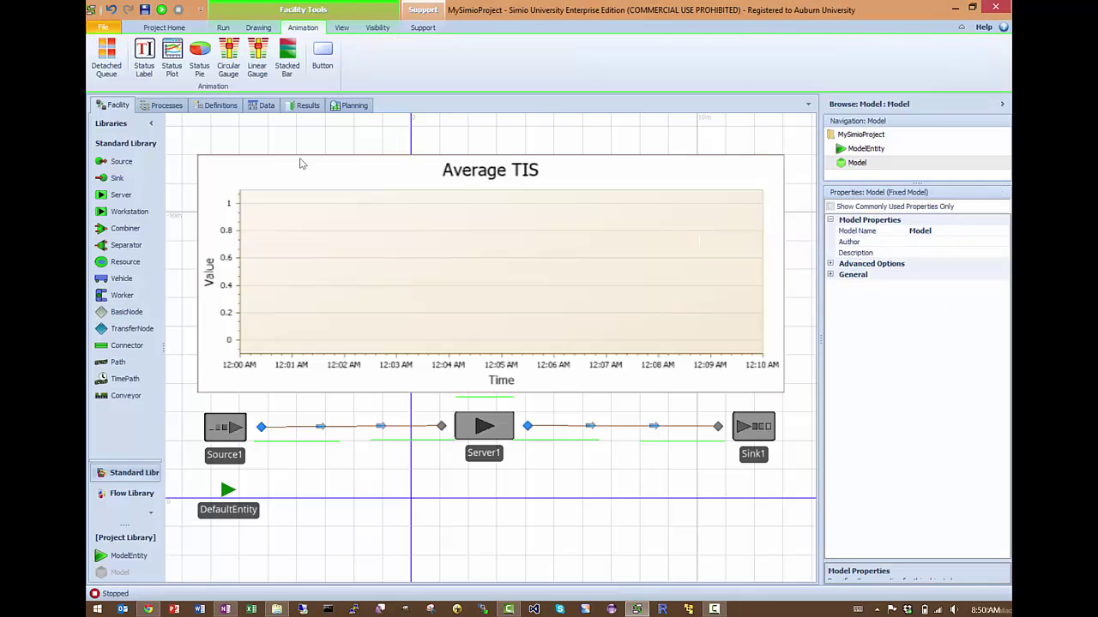
click(162, 10)
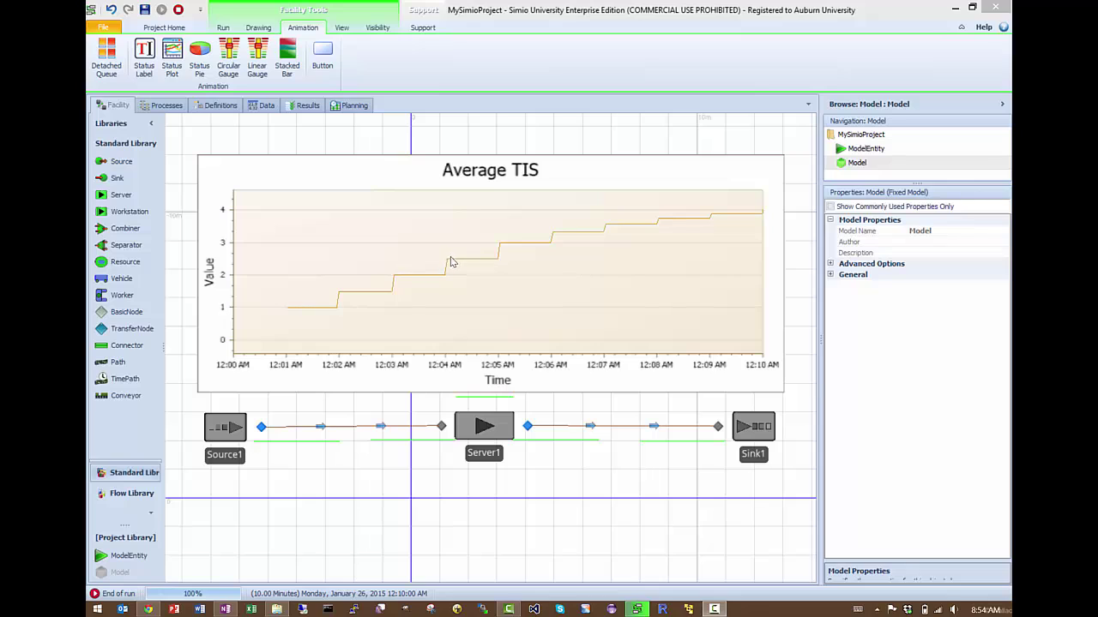
click(177, 8)
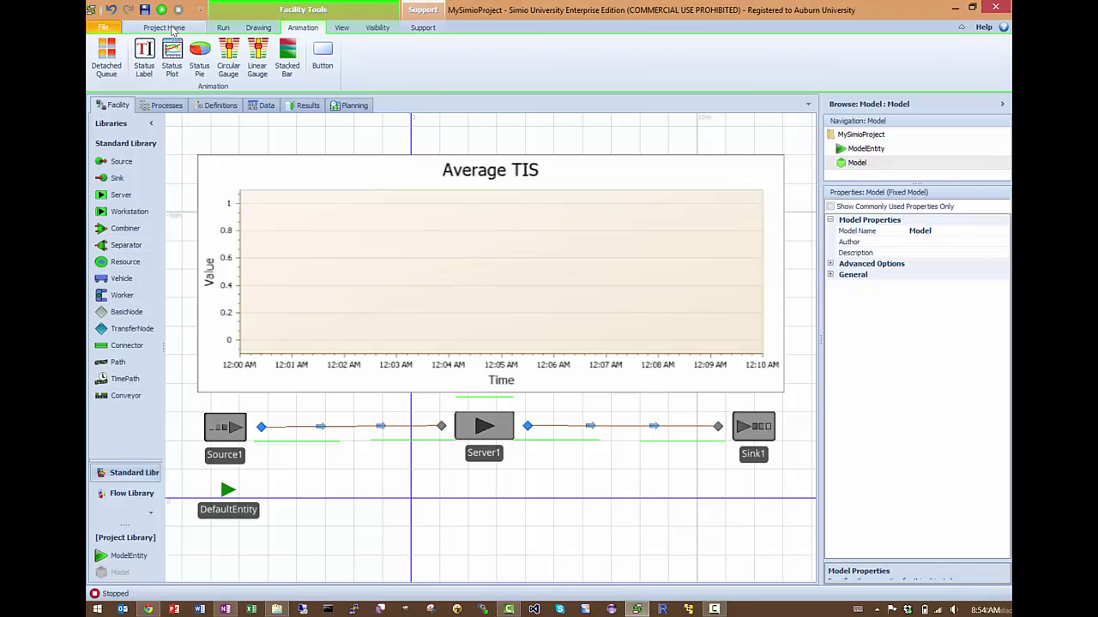
Create a new experiment for the model and run Scenario1 with 10 replications.
click(148, 26)
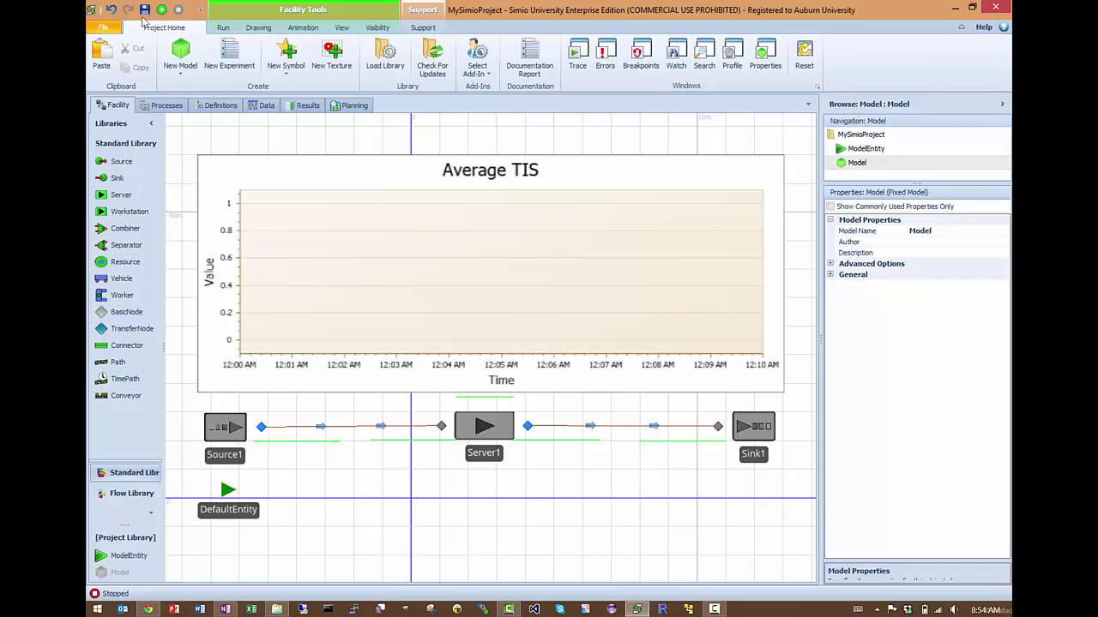
click(212, 50)
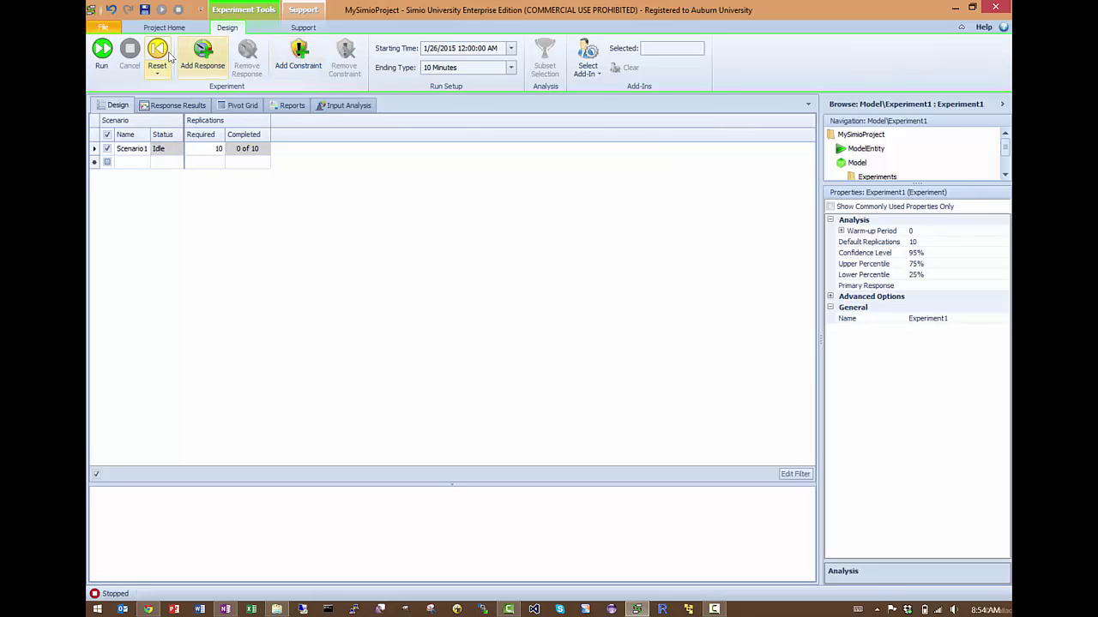
click(102, 53)
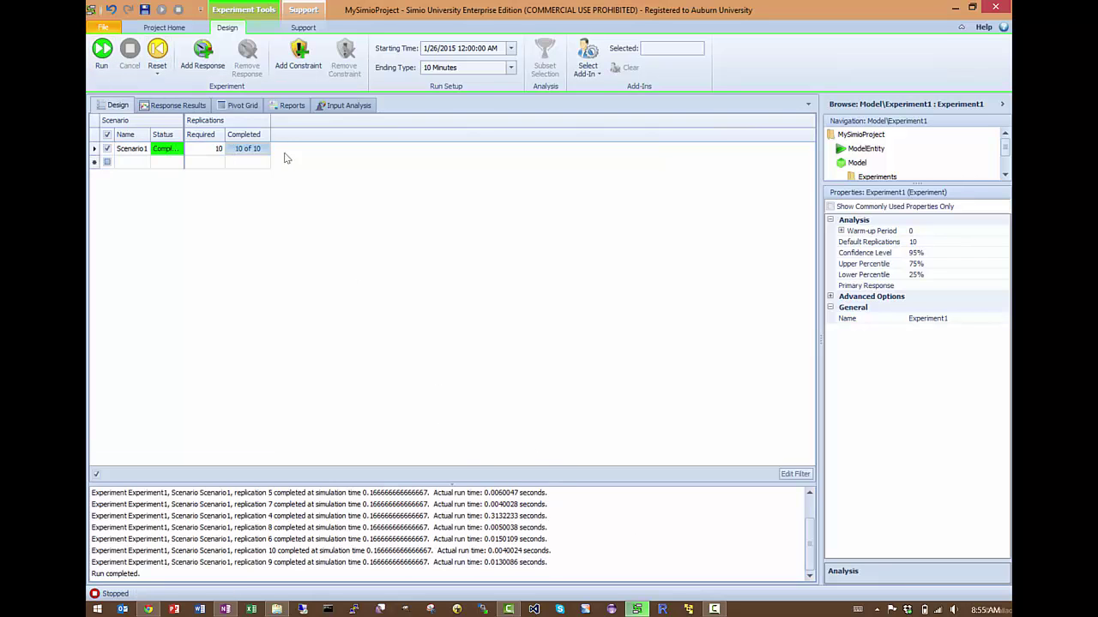
Examine the experiment's entity and server statistics in the pivot grid, then return to the experiment design.
click(241, 107)
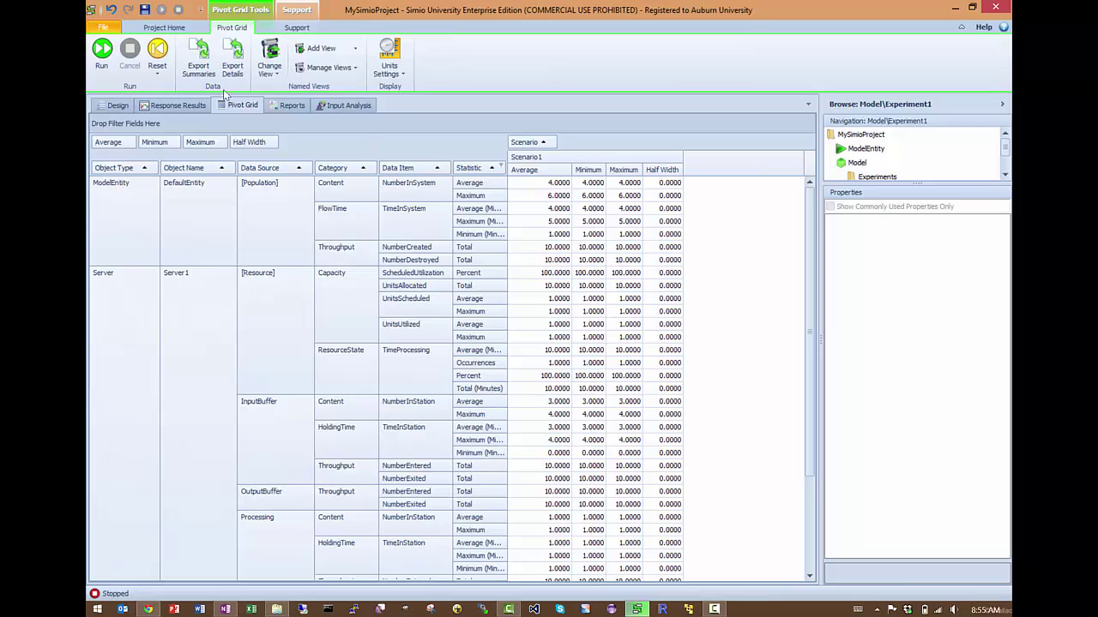
click(118, 106)
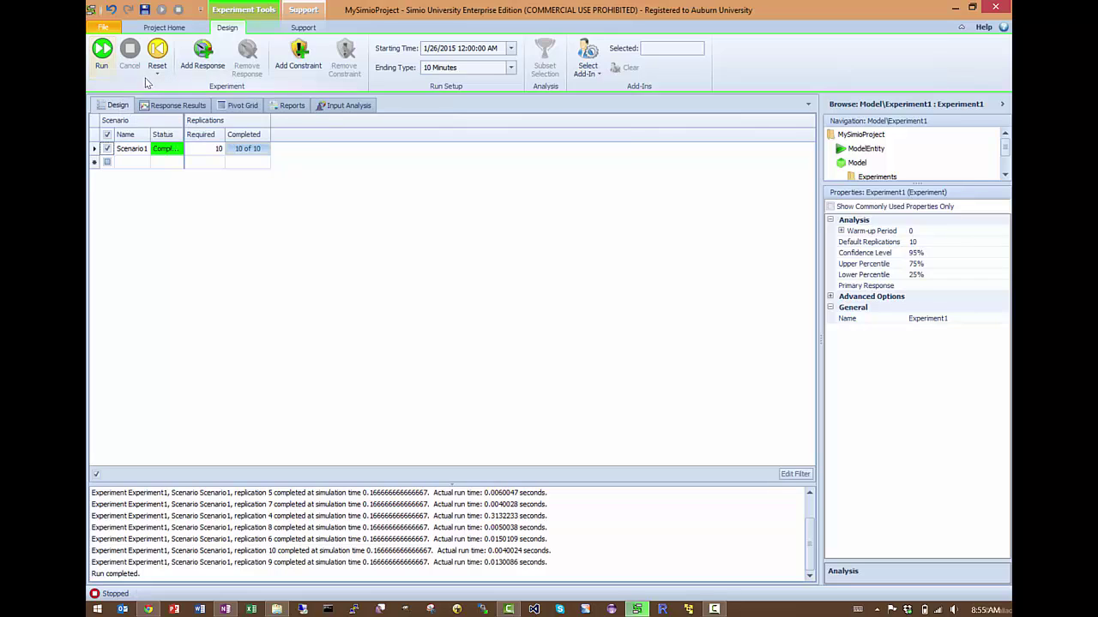
Set the experiment's warm-up period to 5 minutes.
click(843, 232)
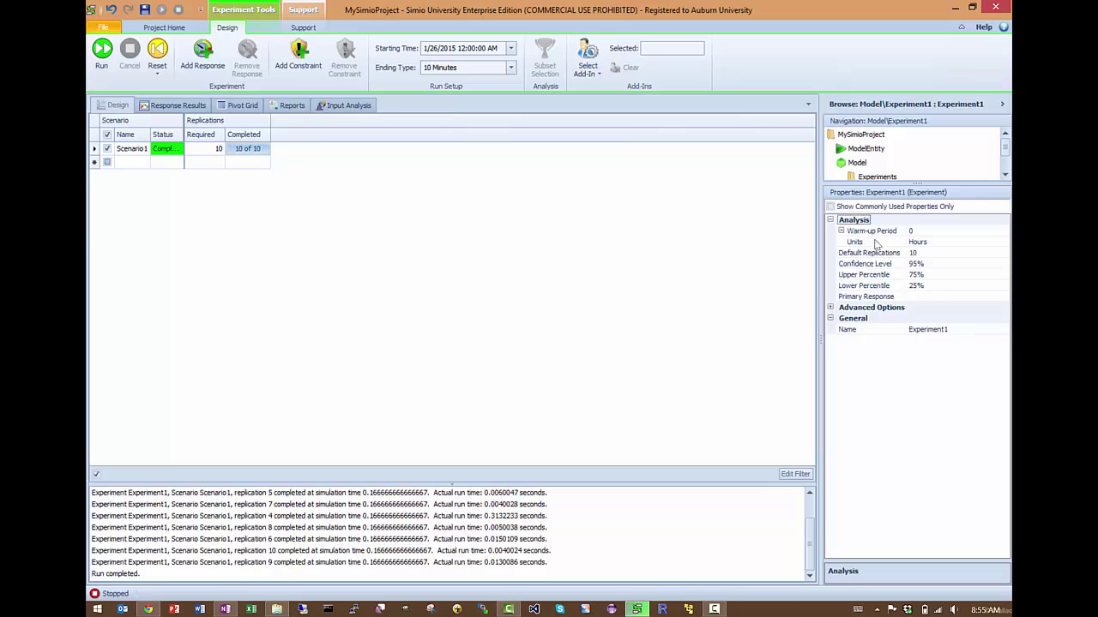
click(928, 232)
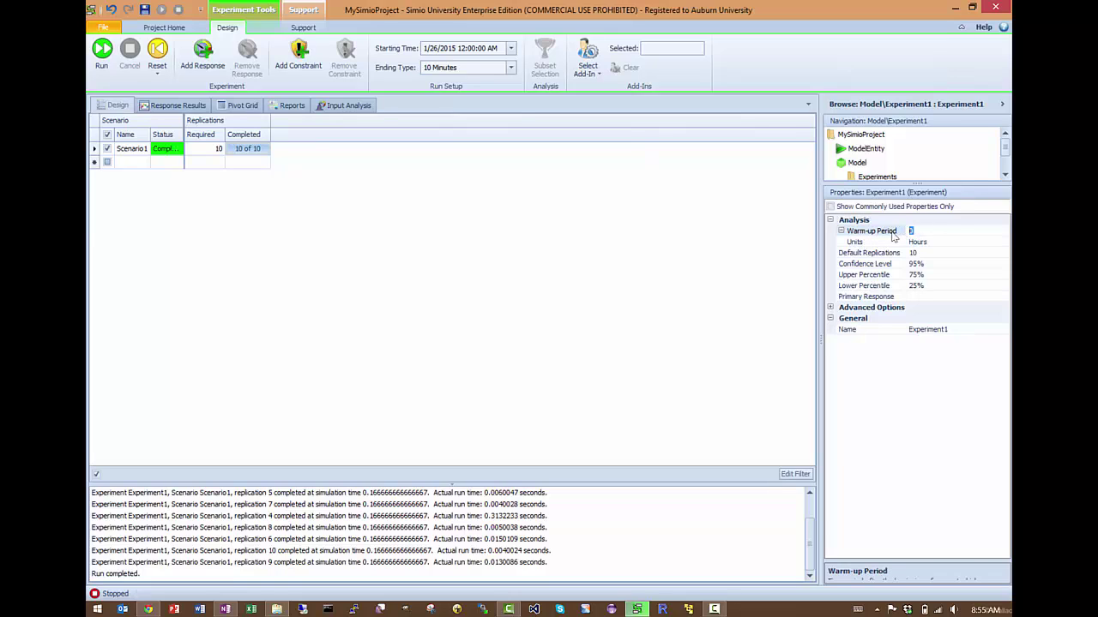
text(5)
click(976, 241)
click(1004, 242)
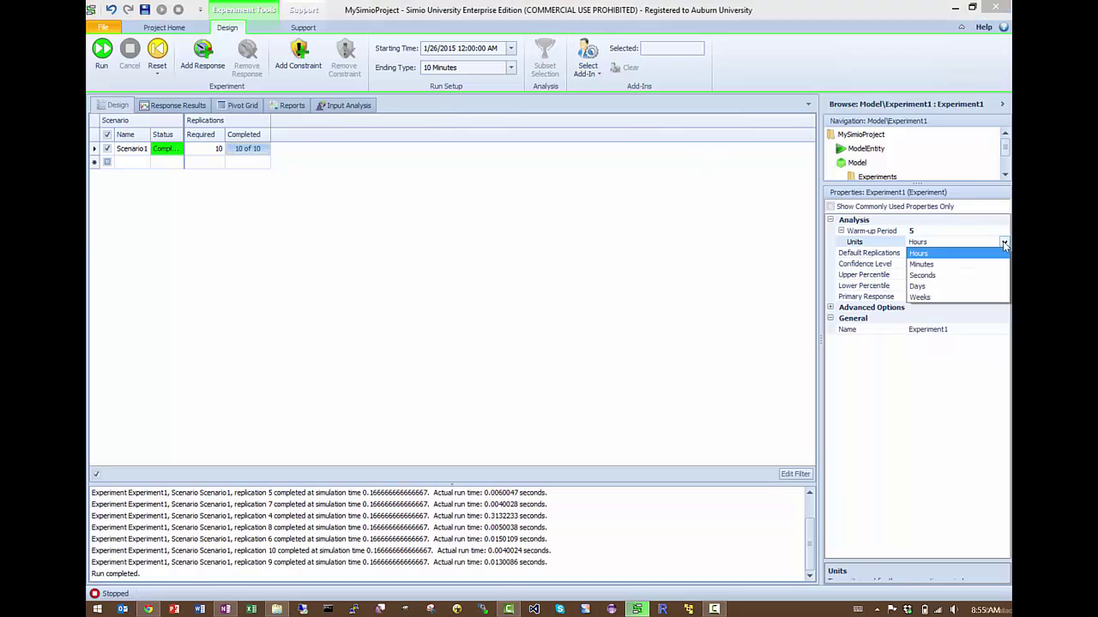
click(941, 266)
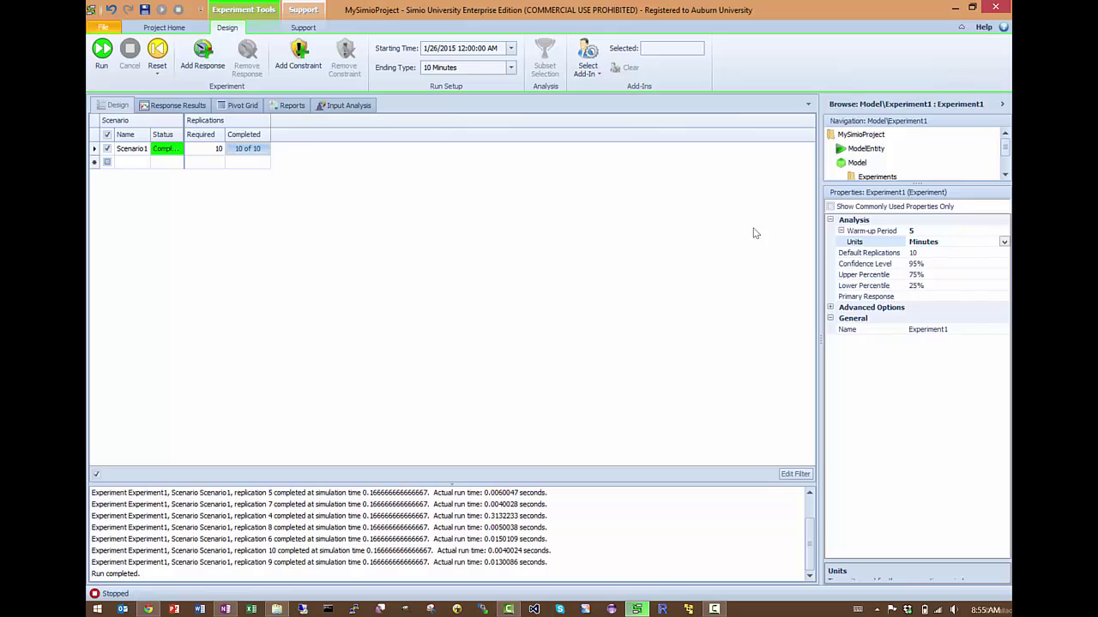
Reset and rerun the experiment, and examine DefaultEntity's average time in system in the pivot grid.
click(147, 56)
click(103, 51)
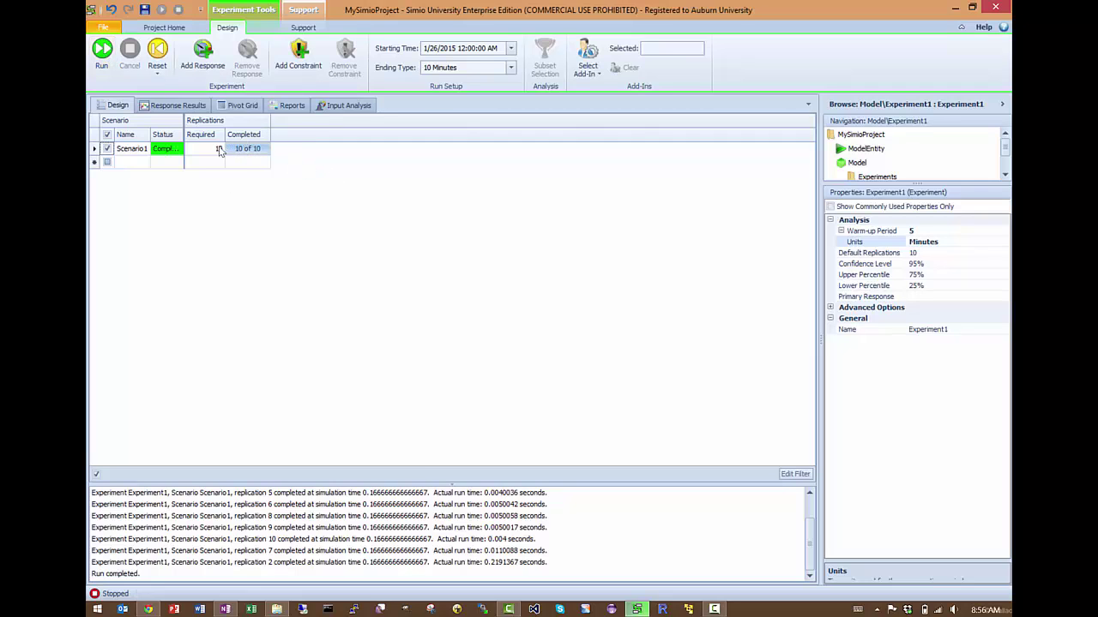
click(237, 106)
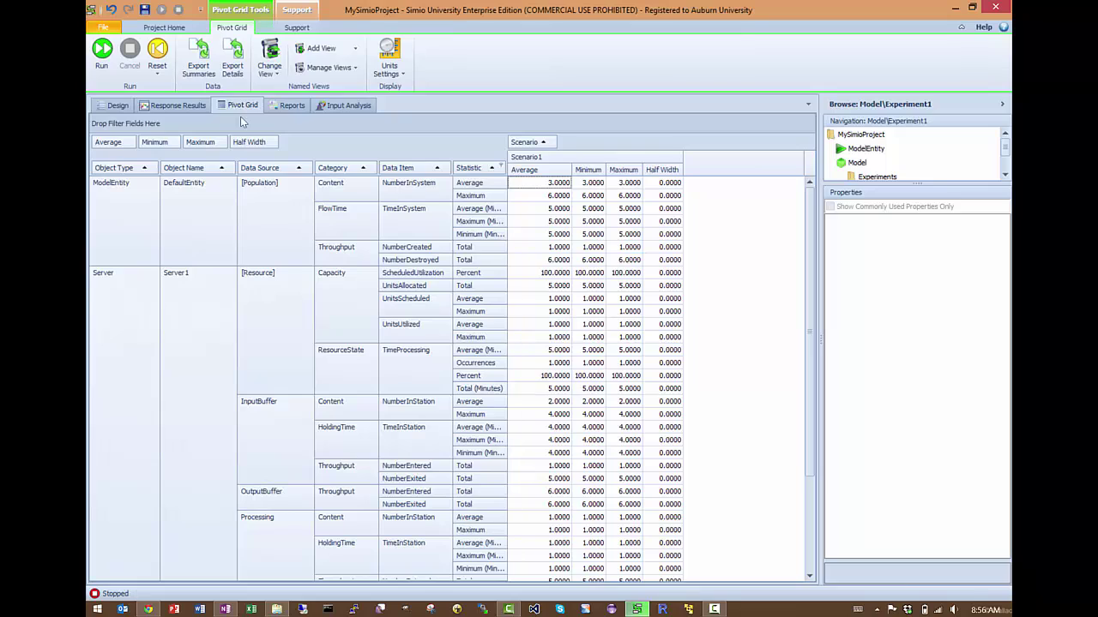
click(540, 210)
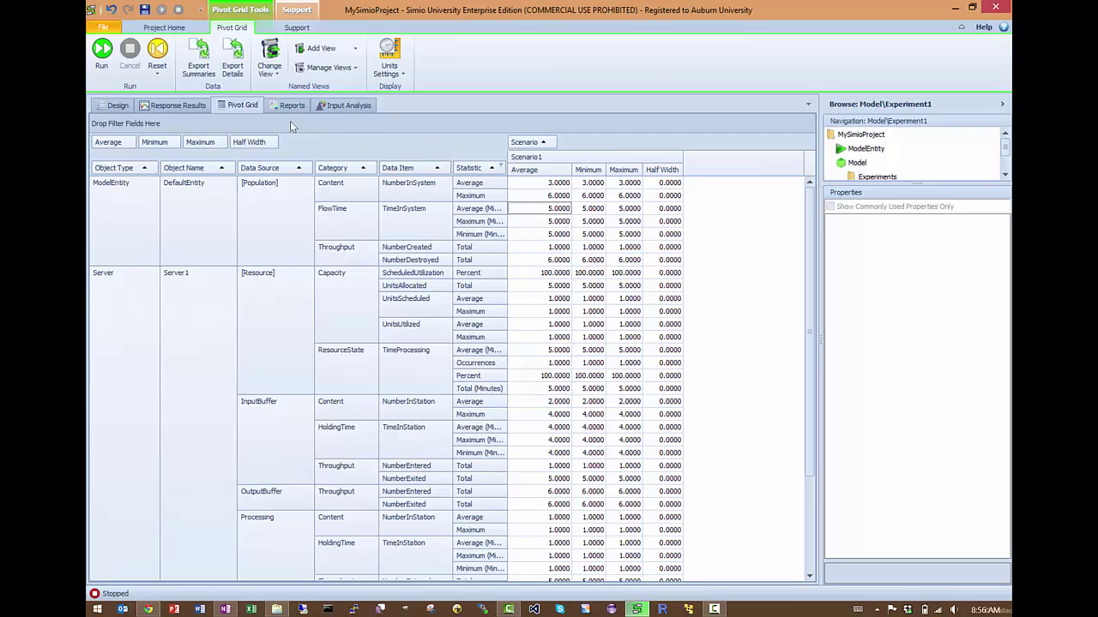
click(118, 106)
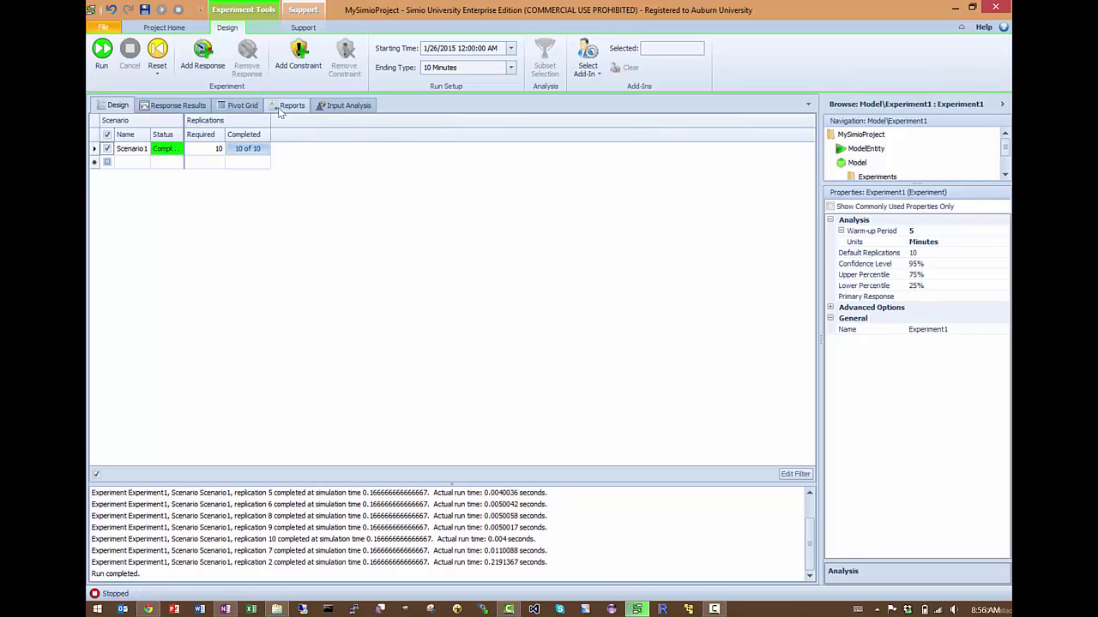
click(240, 104)
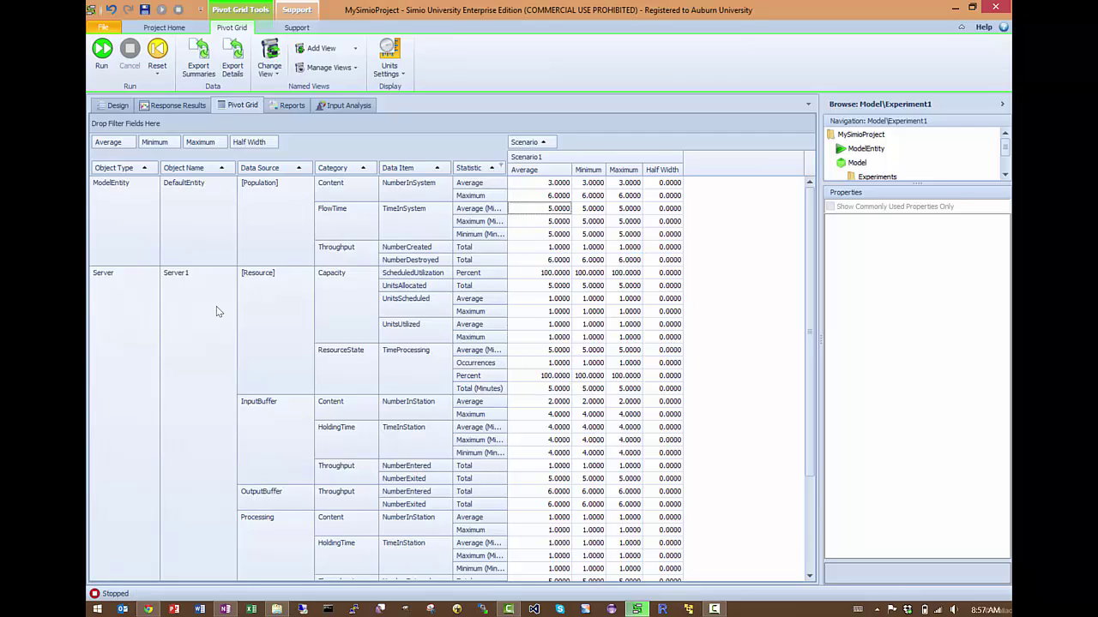
click(114, 105)
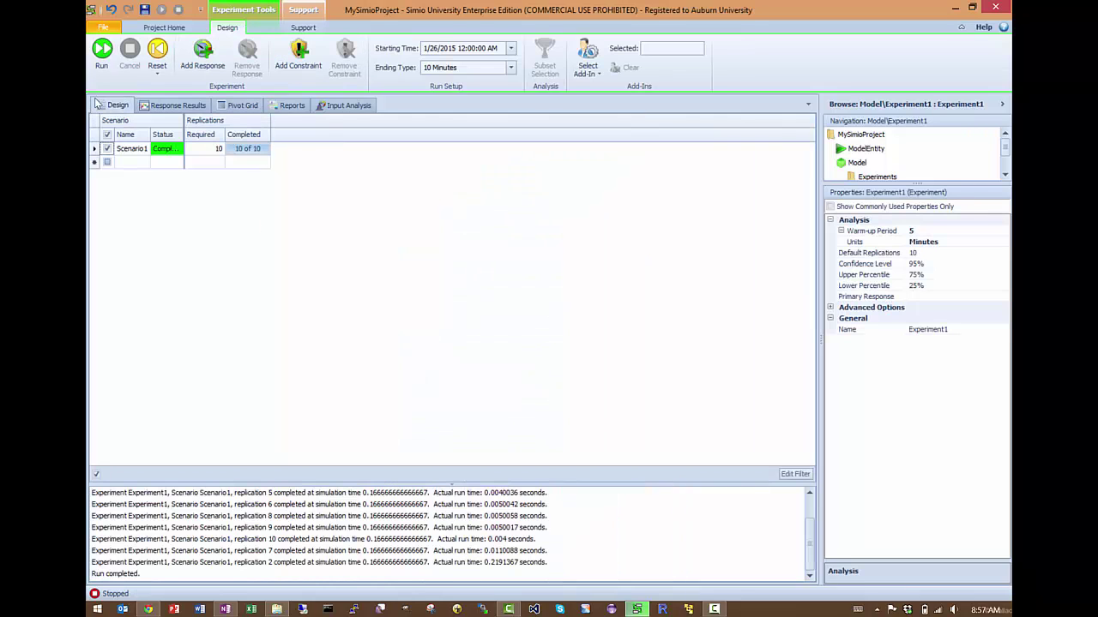
Review the model's facility view and run setup alongside the design settings of Experiment1.
click(856, 162)
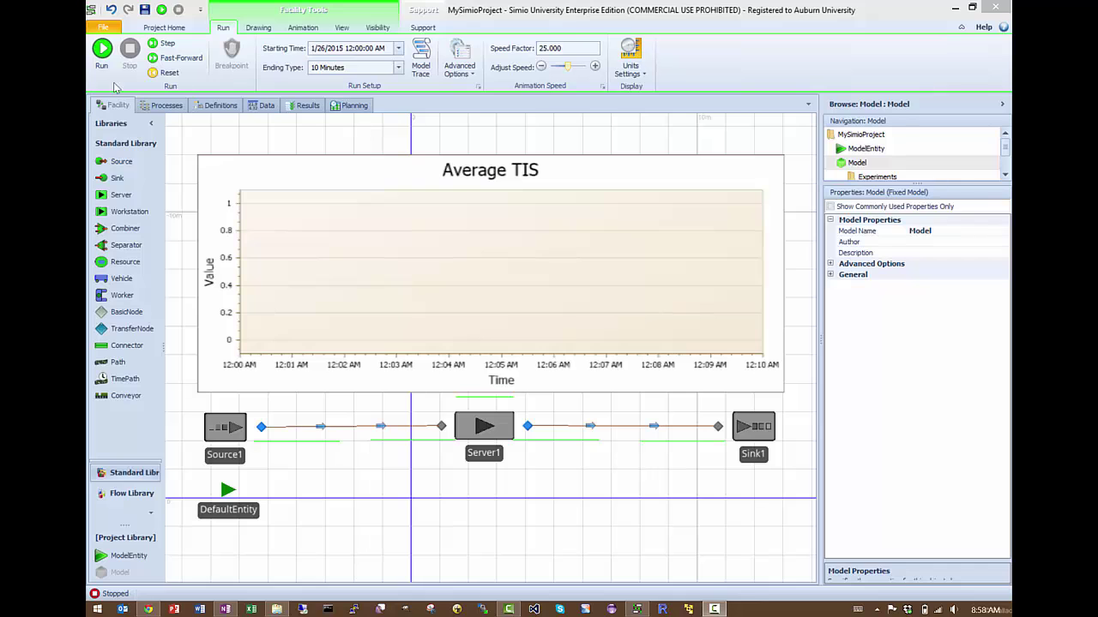
click(892, 187)
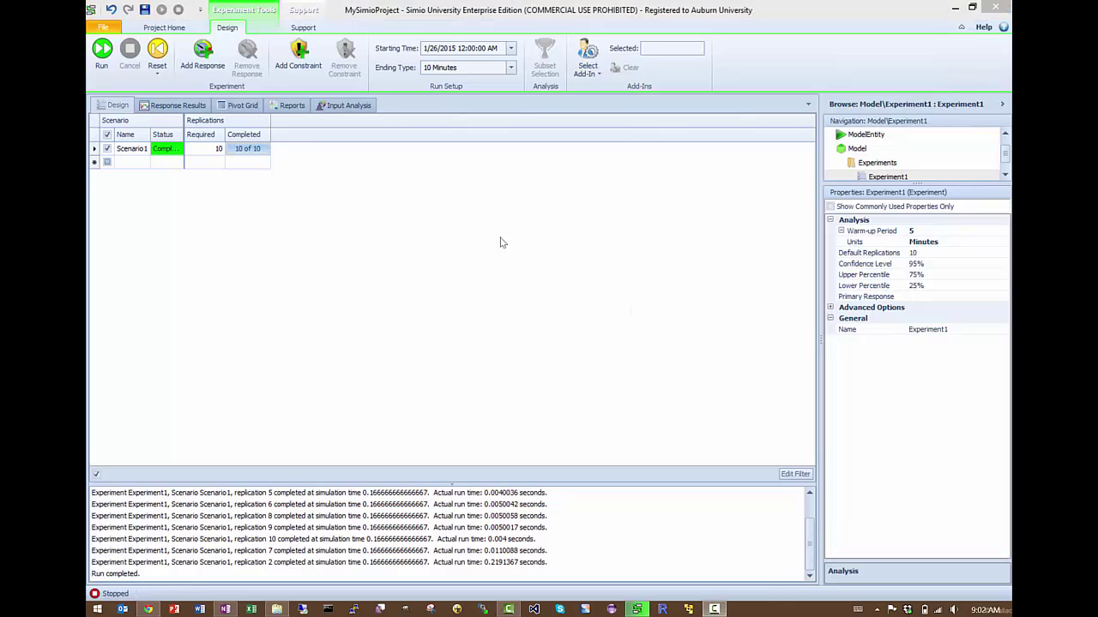
click(854, 149)
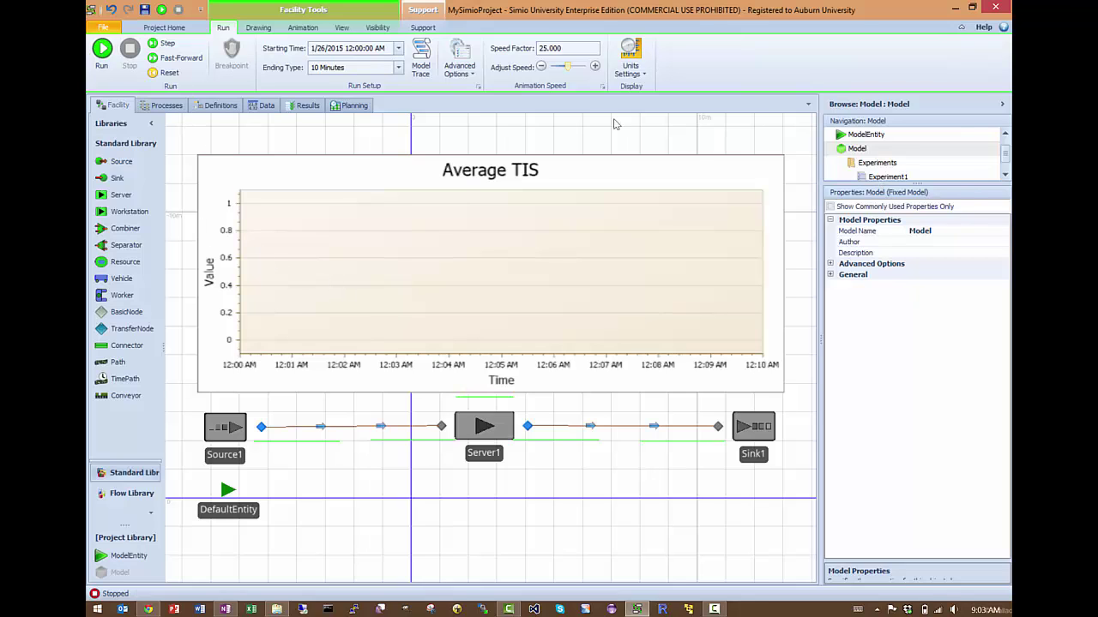
scroll(880, 177, down, 1)
click(884, 163)
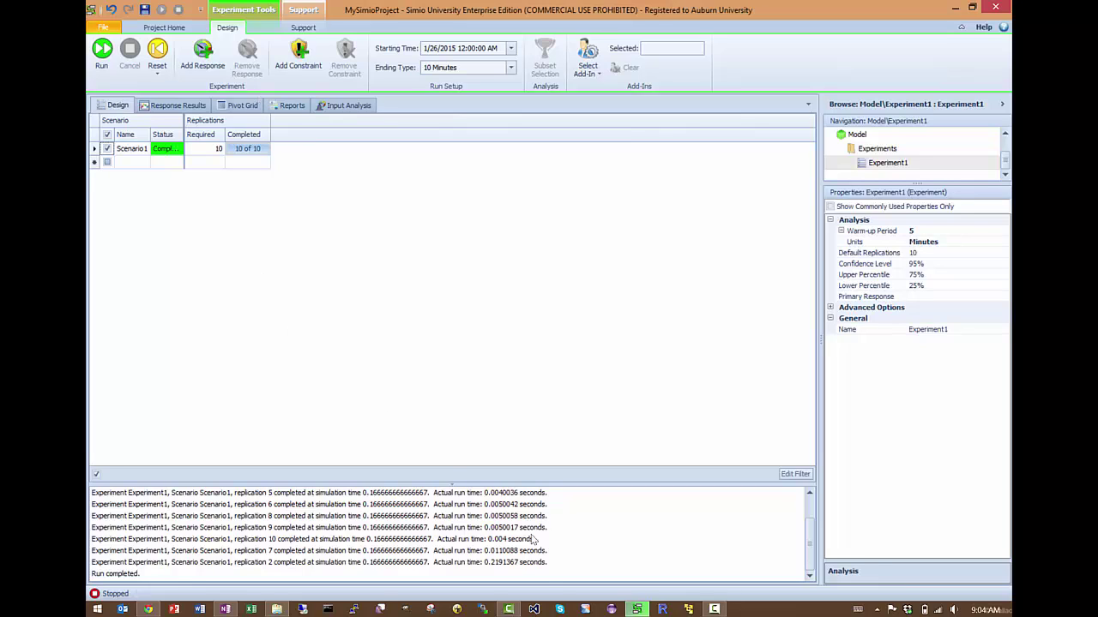
click(714, 610)
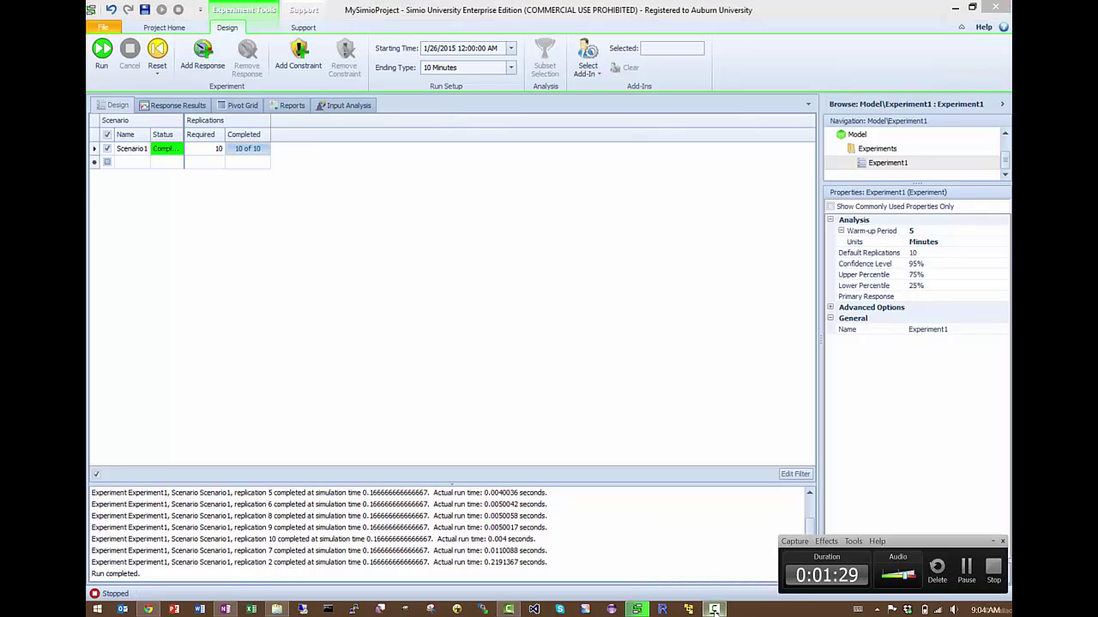